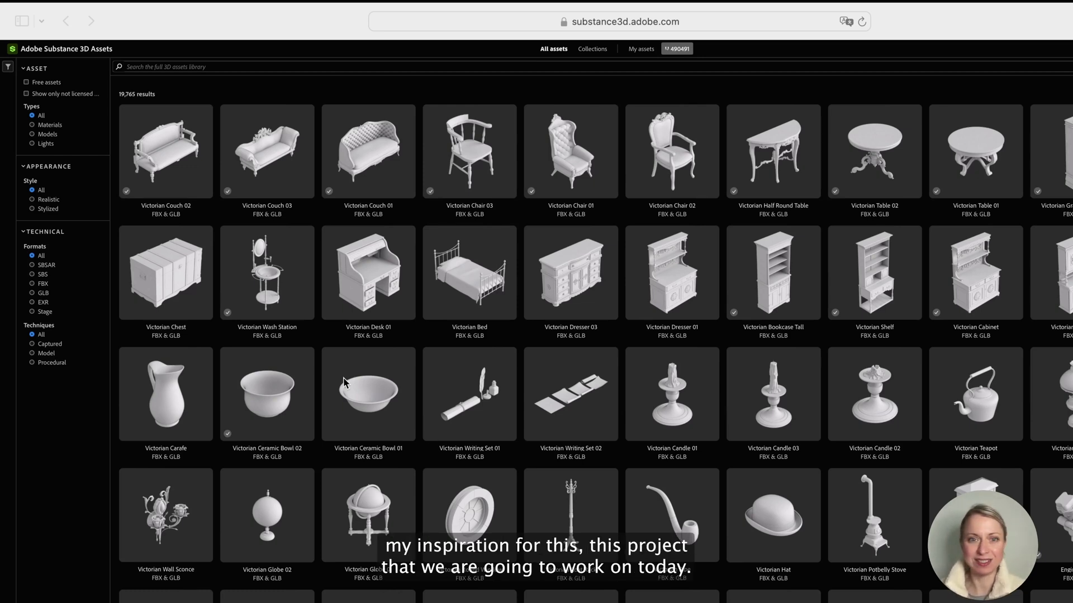
Open the Victorian Couch 01 model page in Substance 3D Assets.
left_click(373, 166)
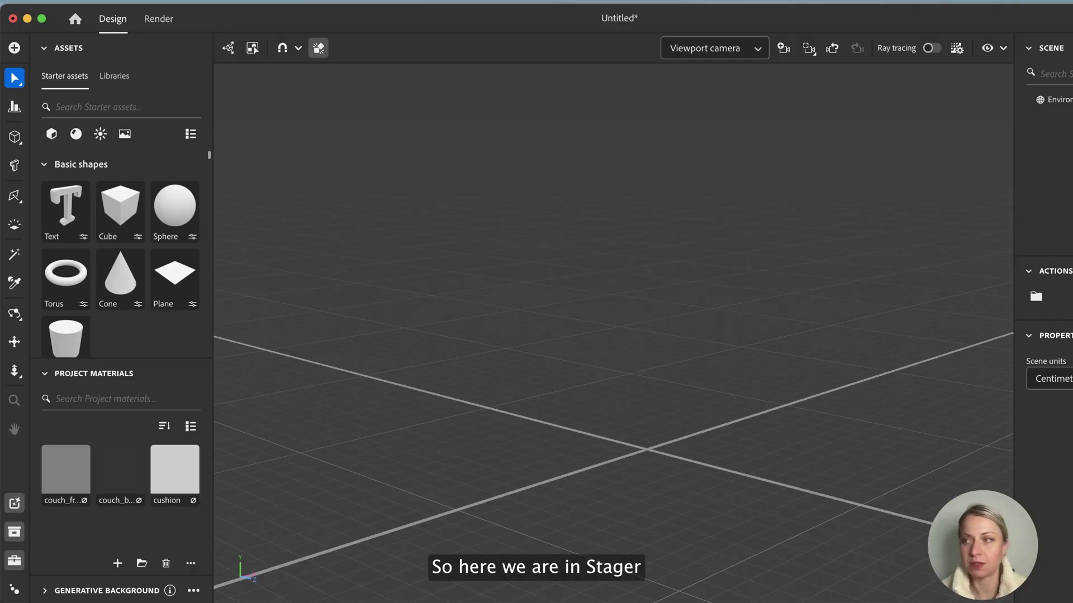
Import the couch FBX into Stager and expand its nested folders in the Scene panel.
left_click_drag(379, 428, 596, 434)
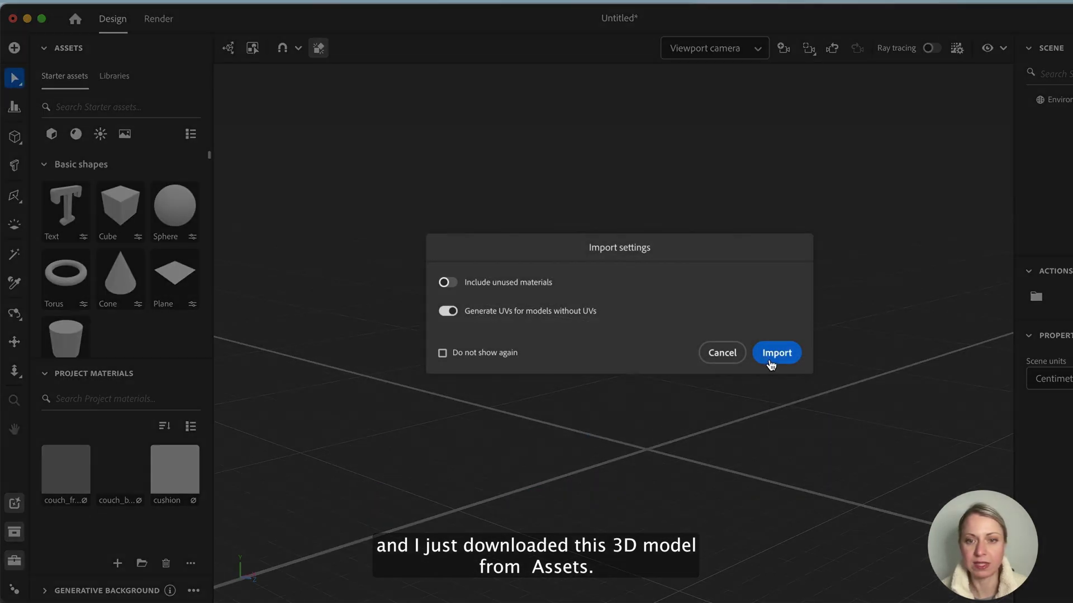
left_click(771, 360)
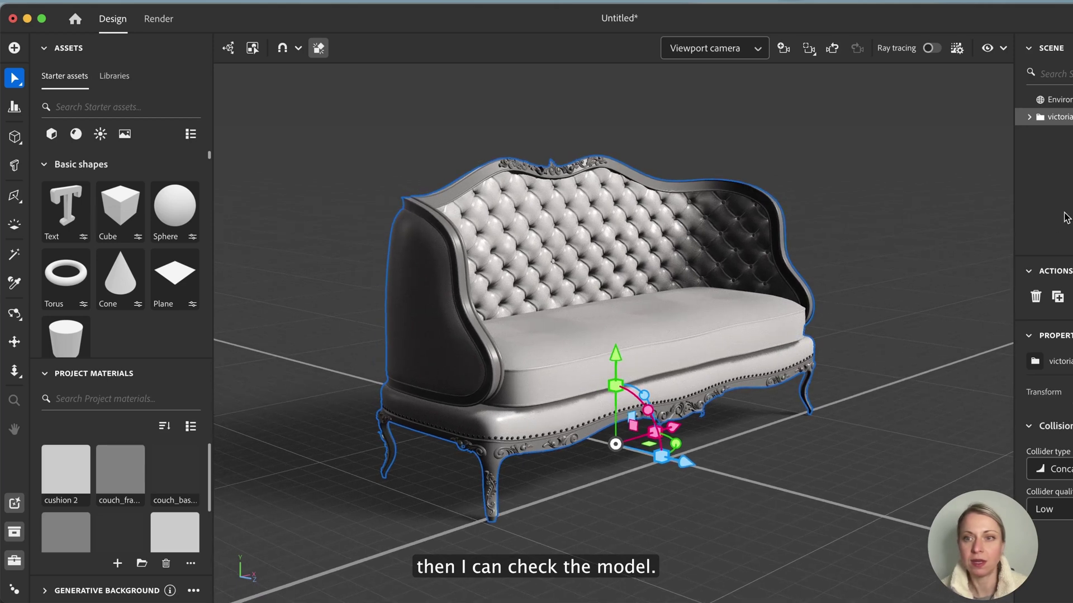
left_click(1029, 117)
left_click(1040, 150)
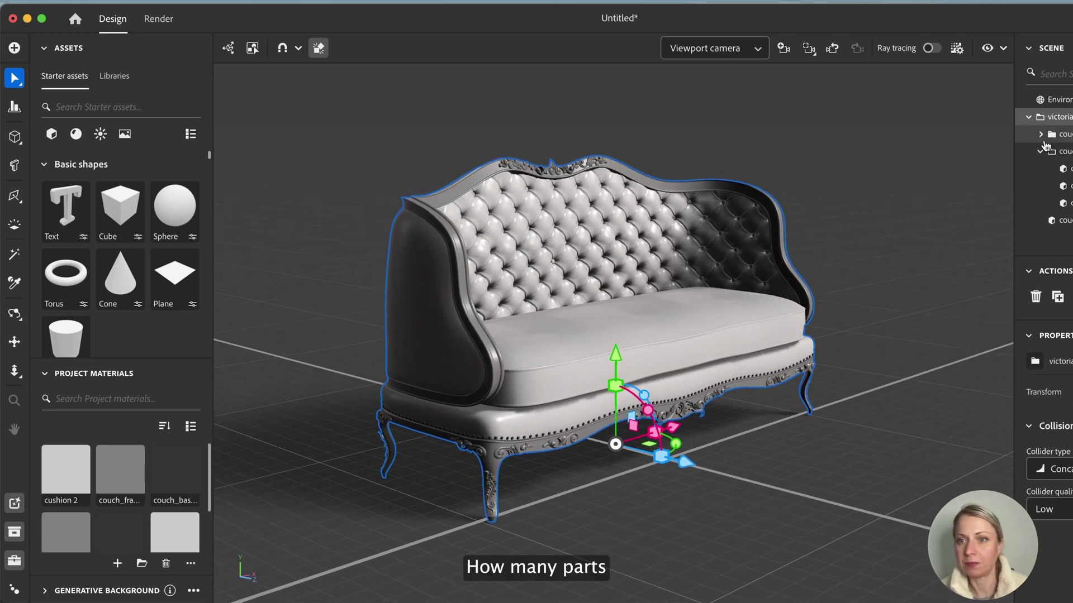
left_click(1040, 134)
Select the seat cushion, shell, frame, base and rivet meshes to inspect each part.
left_click(1063, 152)
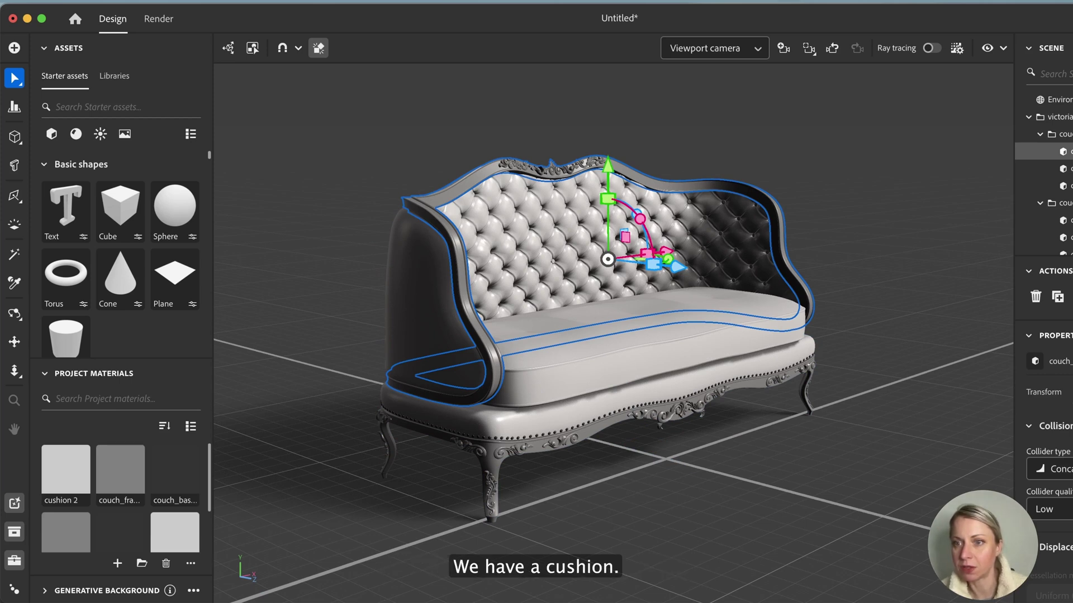
left_click(1063, 186)
left_click(1063, 169)
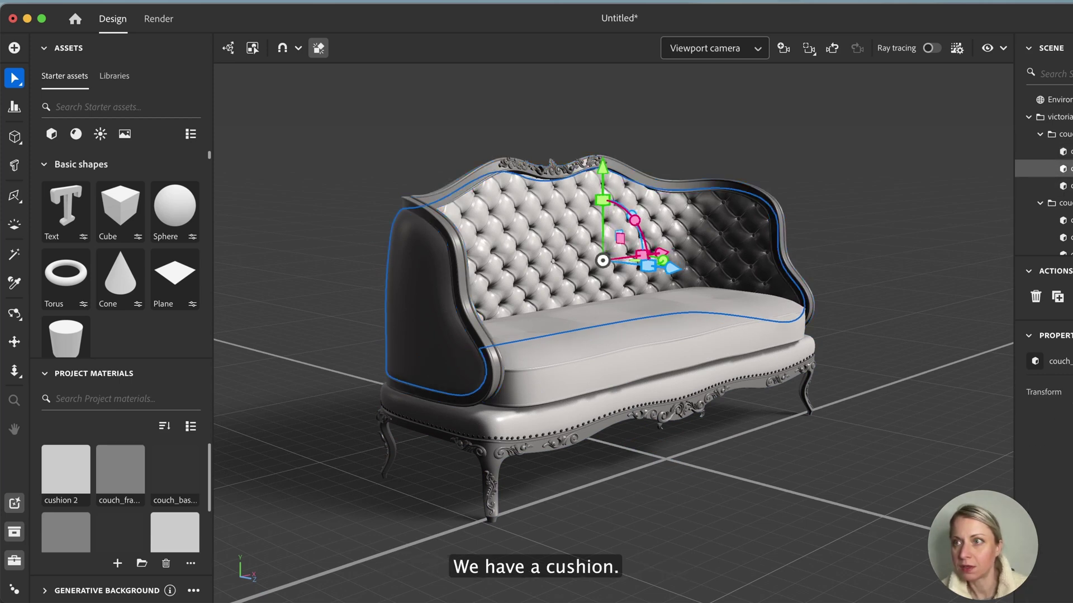
left_click(1063, 220)
left_click(1063, 252)
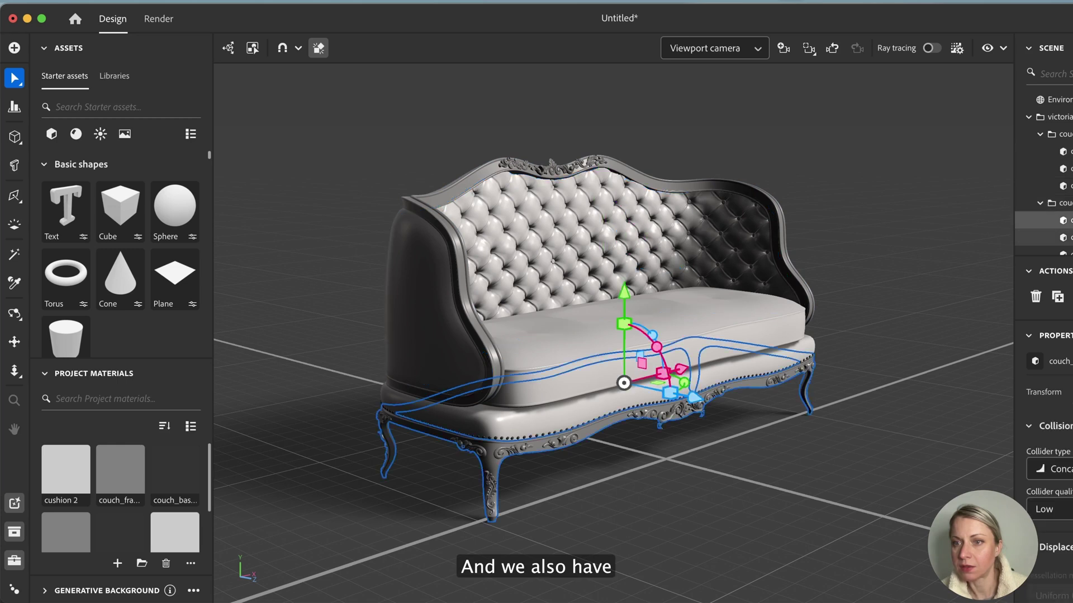
scroll(1050, 212, "down", 3)
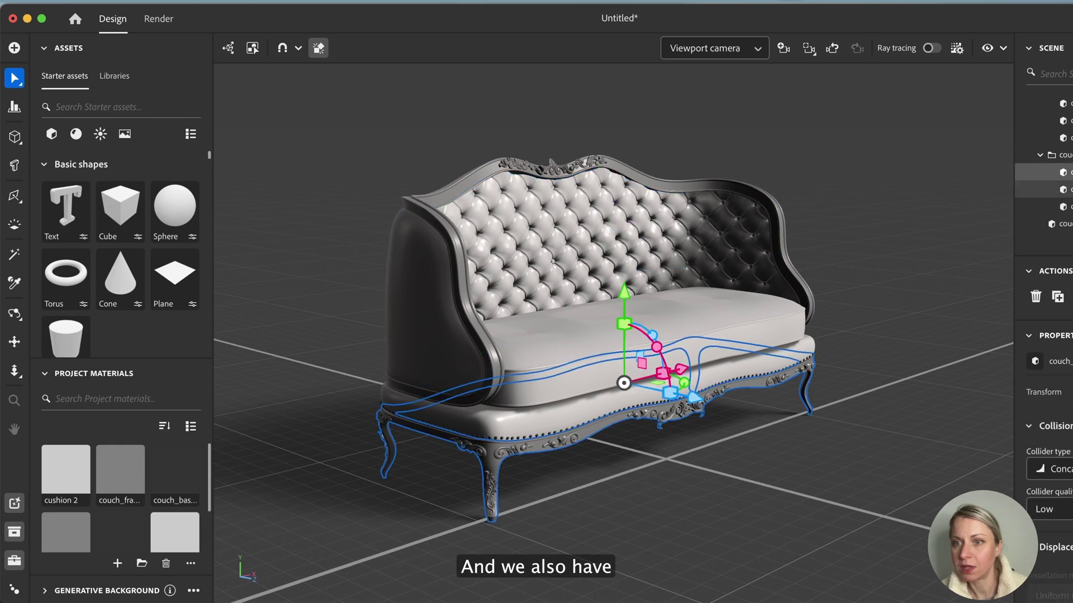
left_click(1063, 207)
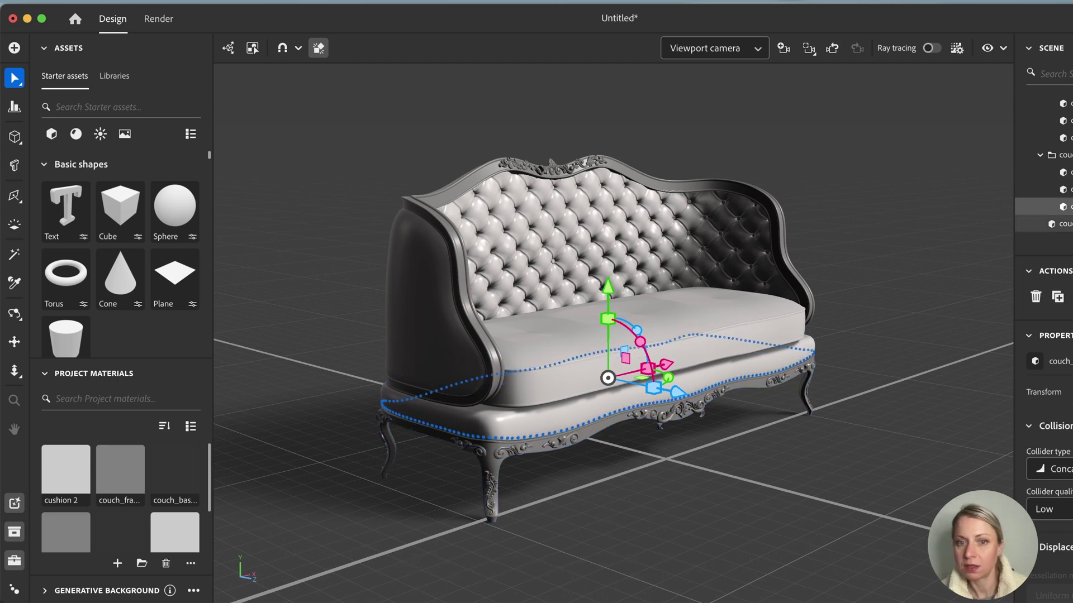
left_click(1063, 223)
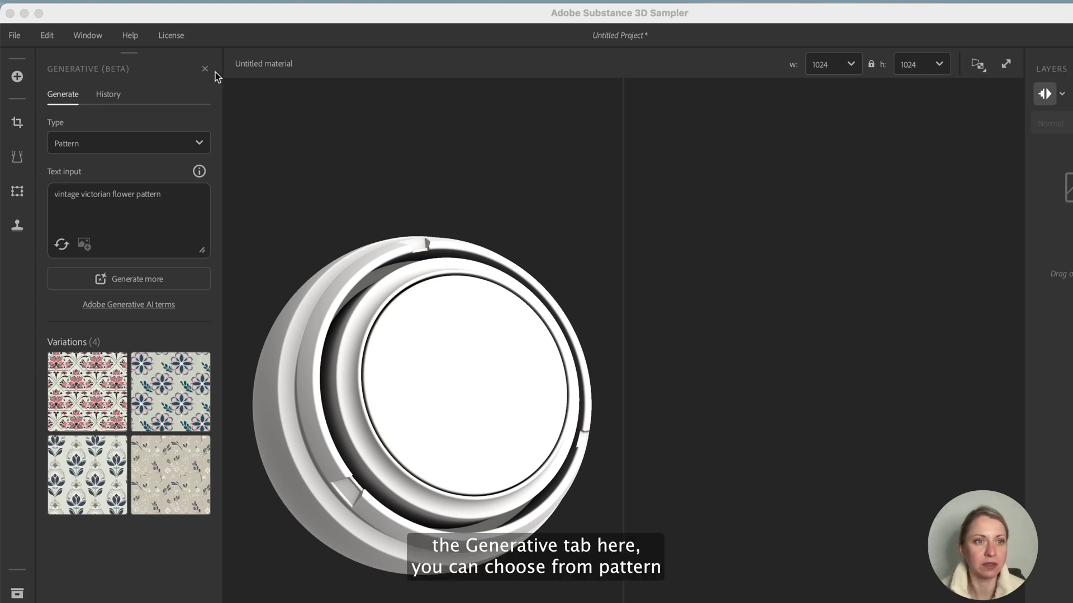
Check the generation Type options, keep Pattern, and focus the prompt while previewing the variations.
left_click(78, 143)
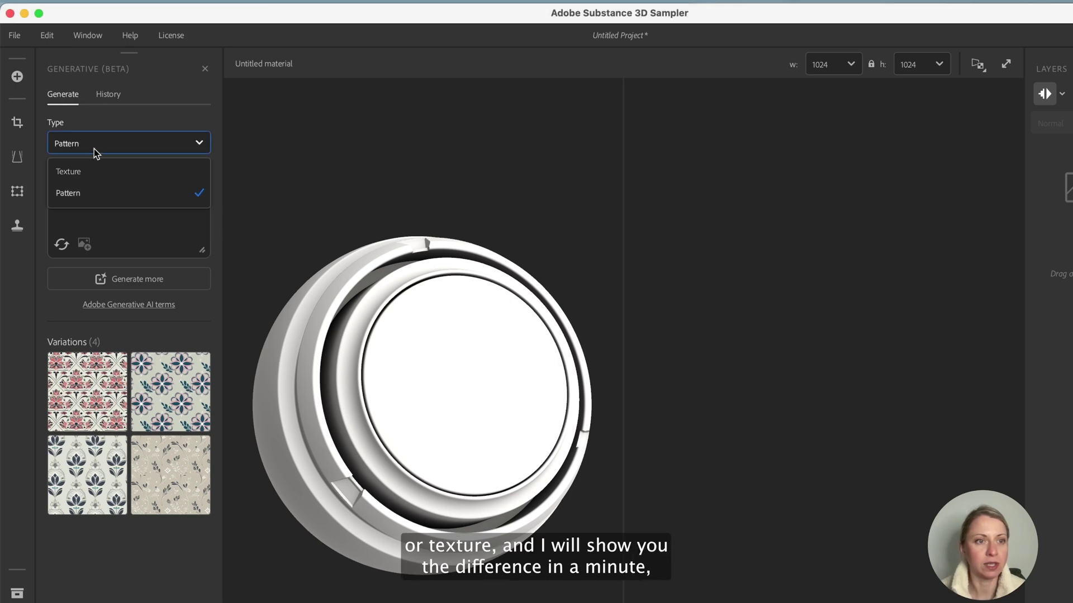
left_click(94, 147)
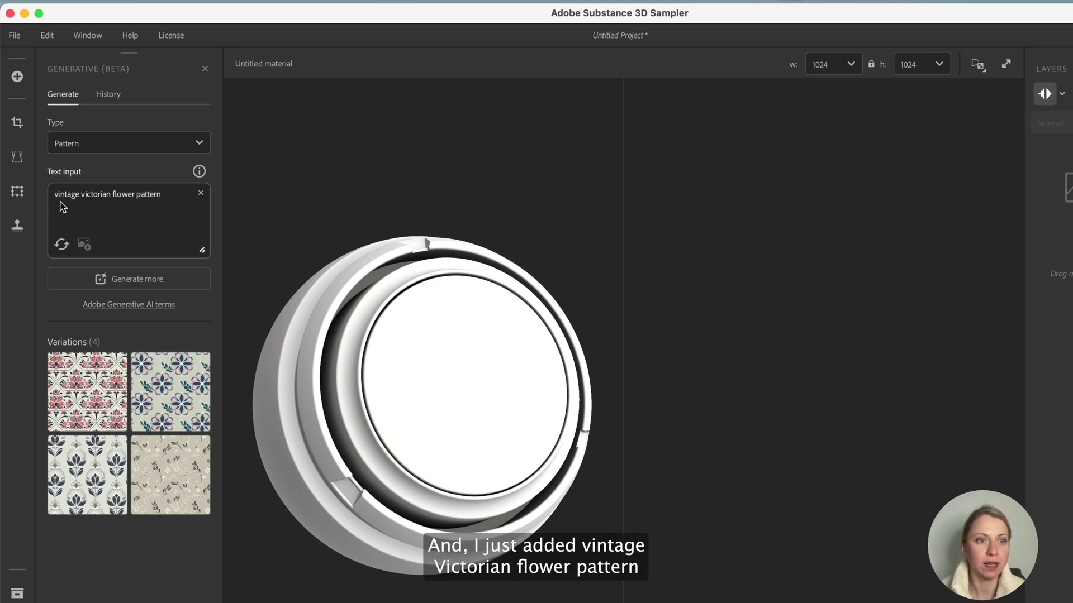
left_click(168, 212)
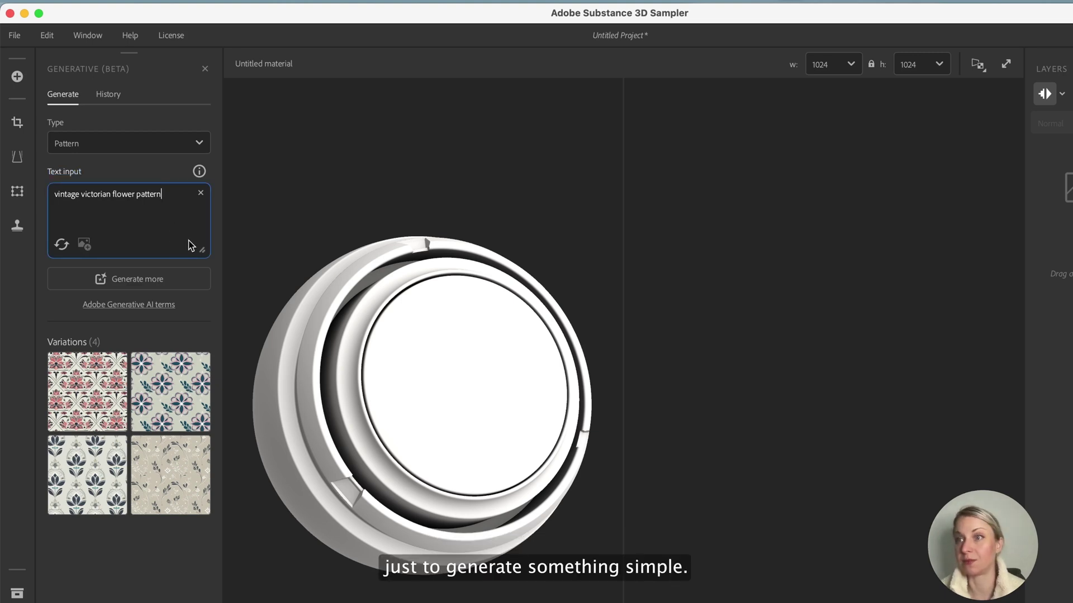
mouse_move(115, 384)
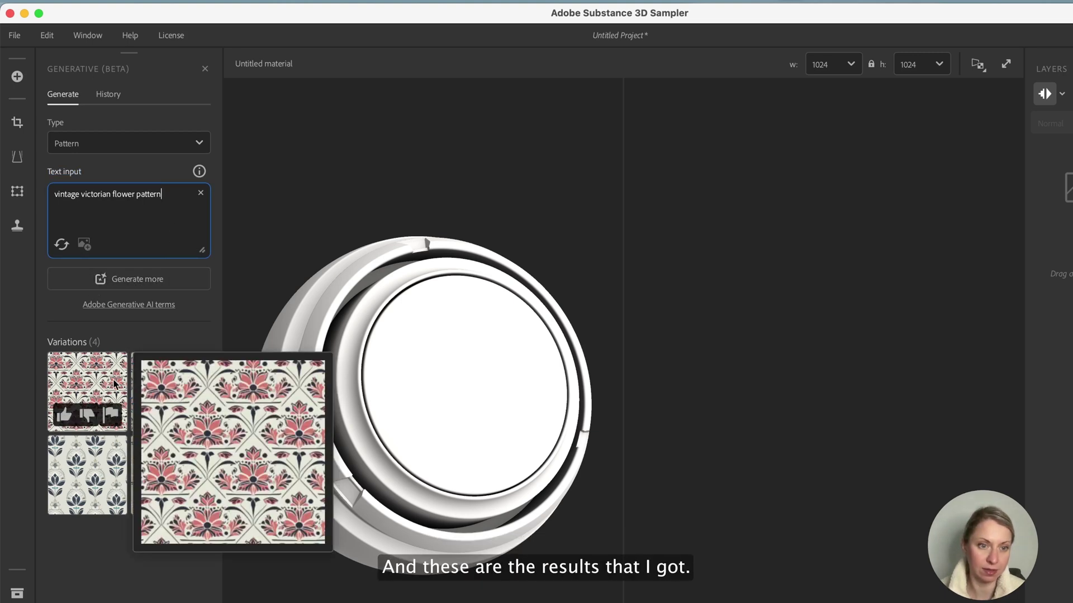
mouse_move(188, 457)
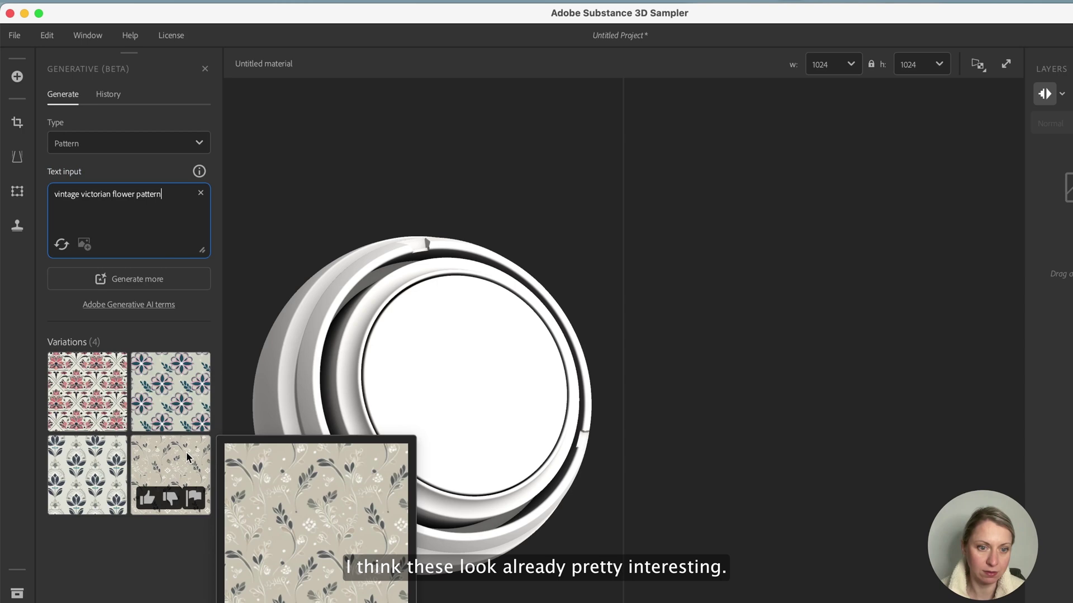
mouse_move(117, 465)
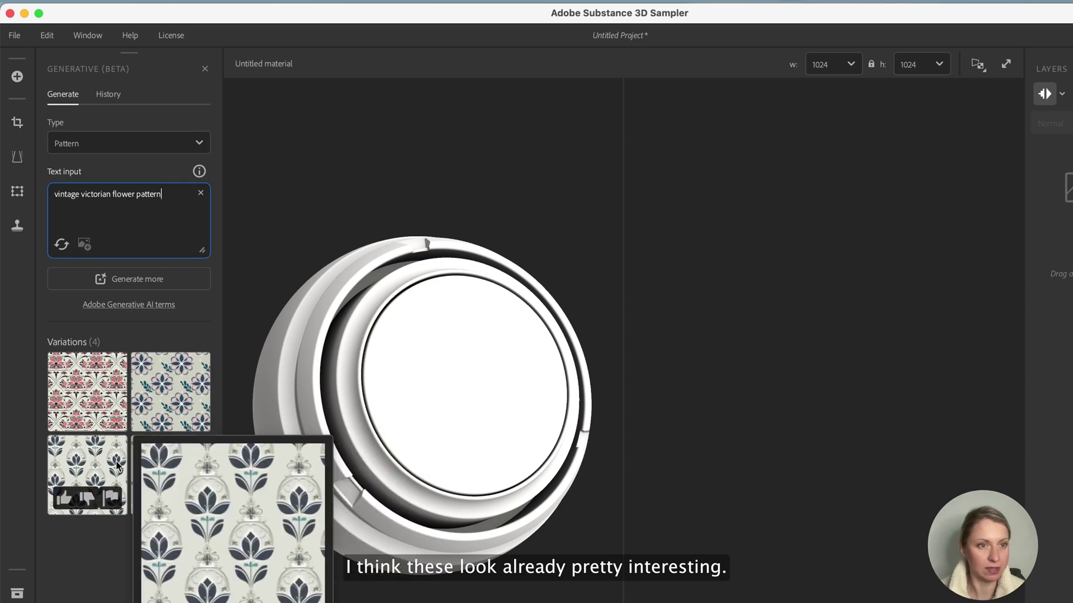
View the generation History, then return to Generate and clear the prompt.
left_click(113, 100)
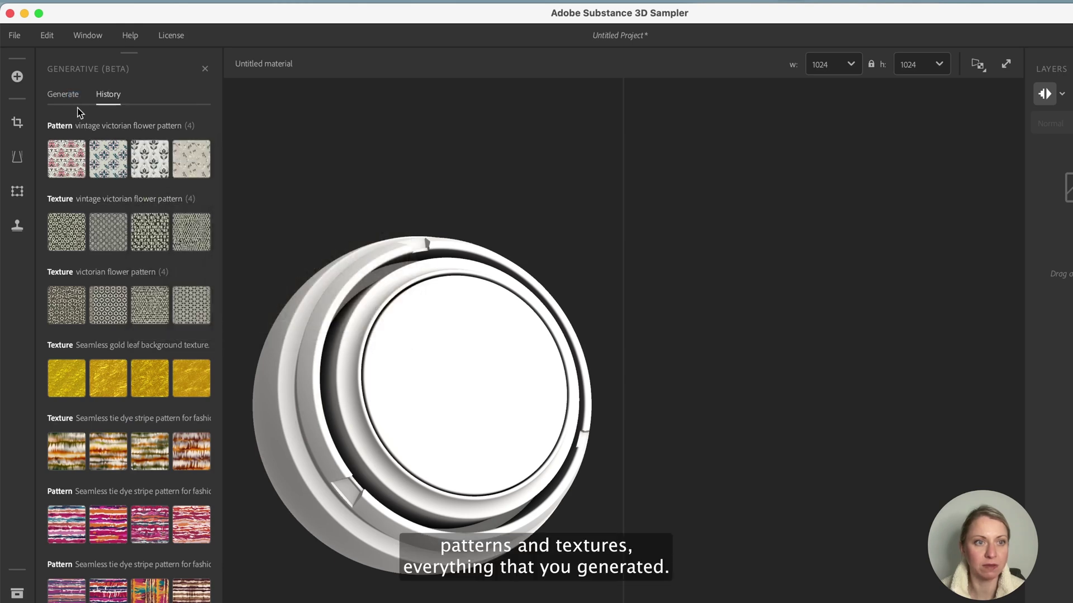
left_click(65, 95)
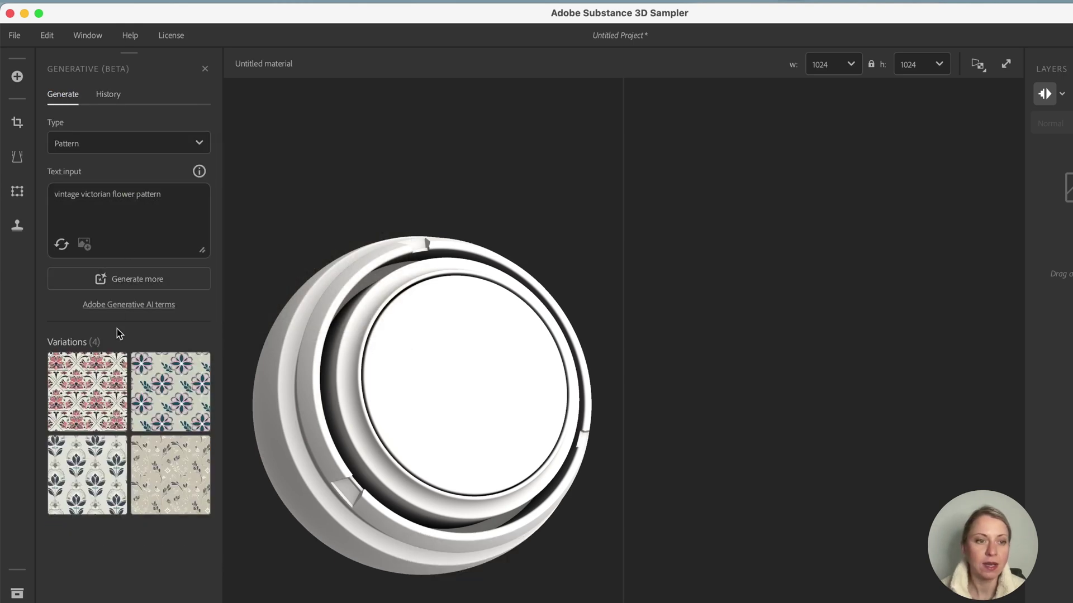
key("BackSpace")
key("BackSpace")
key("BackSpace")
key("BackSpace")
key("BackSpace")
key("BackSpace")
key("BackSpace")
key("BackSpace")
key("BackSpace")
key("BackSpace")
key("BackSpace")
key("BackSpace")
key("BackSpace")
key("BackSpace")
key("BackSpace")
key("BackSpace")
key("BackSpace")
key("BackSpace")
key("BackSpace")
key("BackSpace")
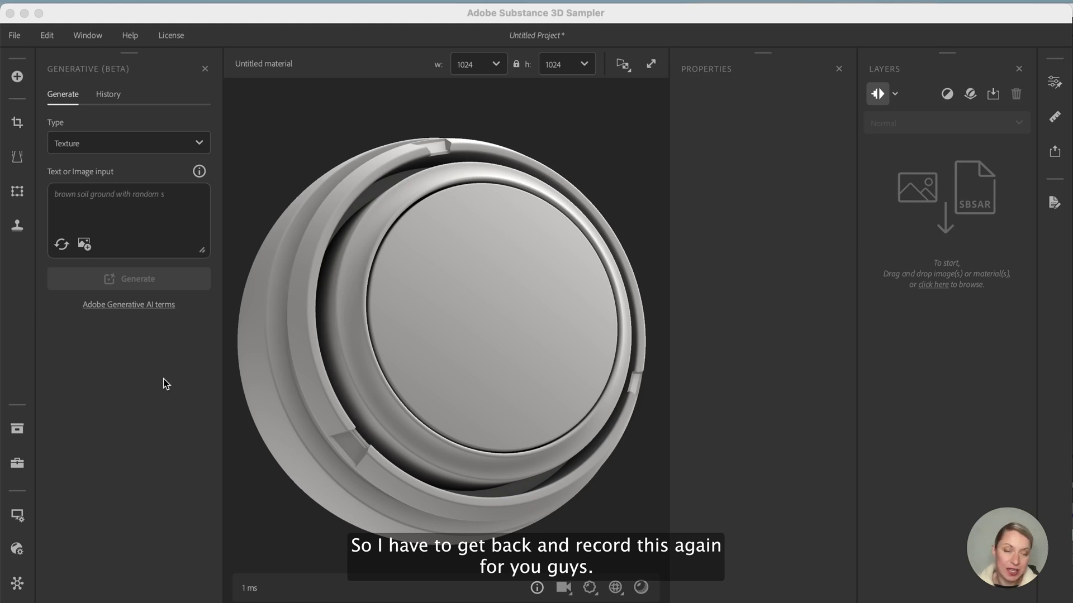
Preview the earlier Victorian flower patterns in History and drag the pink peony one into Layers.
left_click(111, 98)
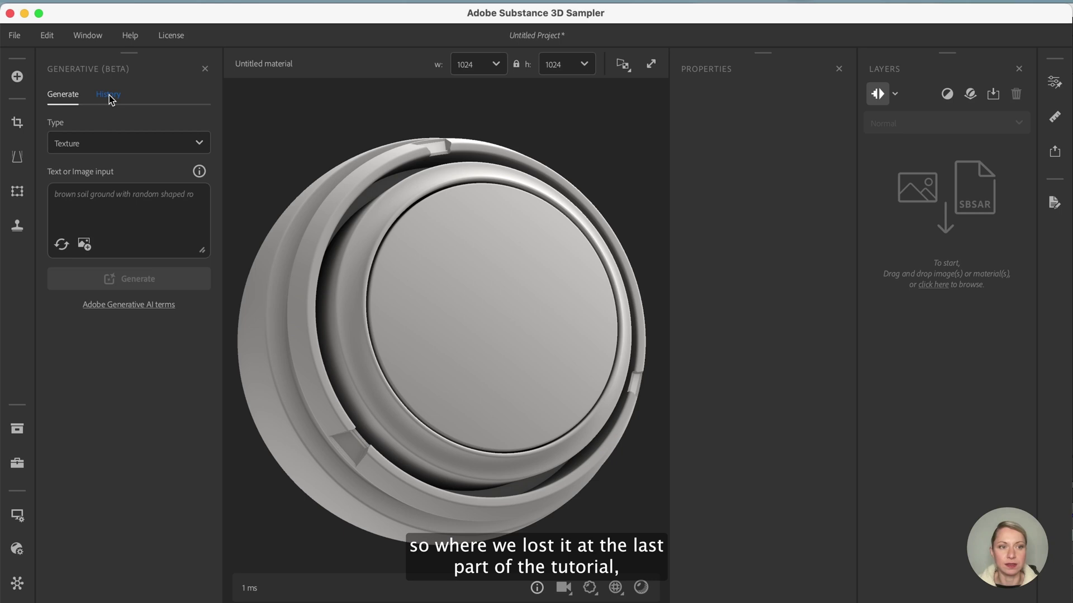
left_click(110, 98)
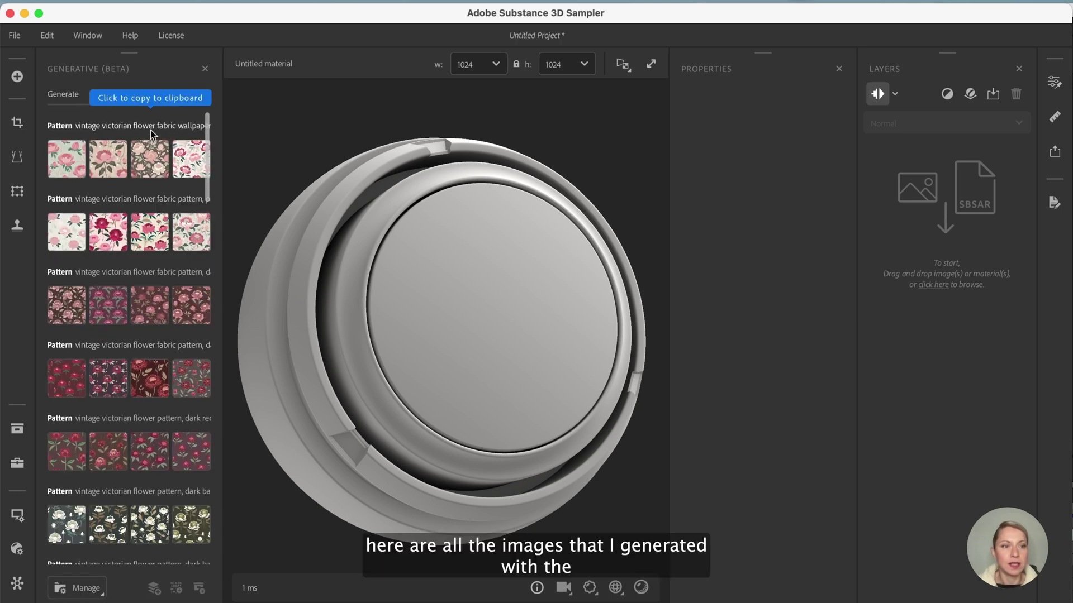
mouse_move(82, 160)
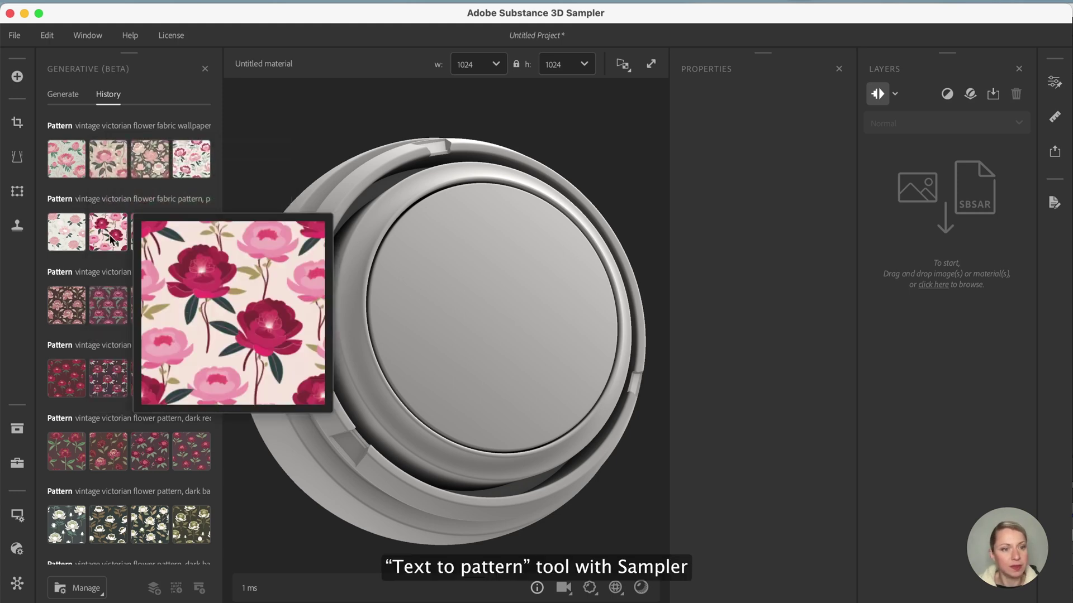
mouse_move(182, 249)
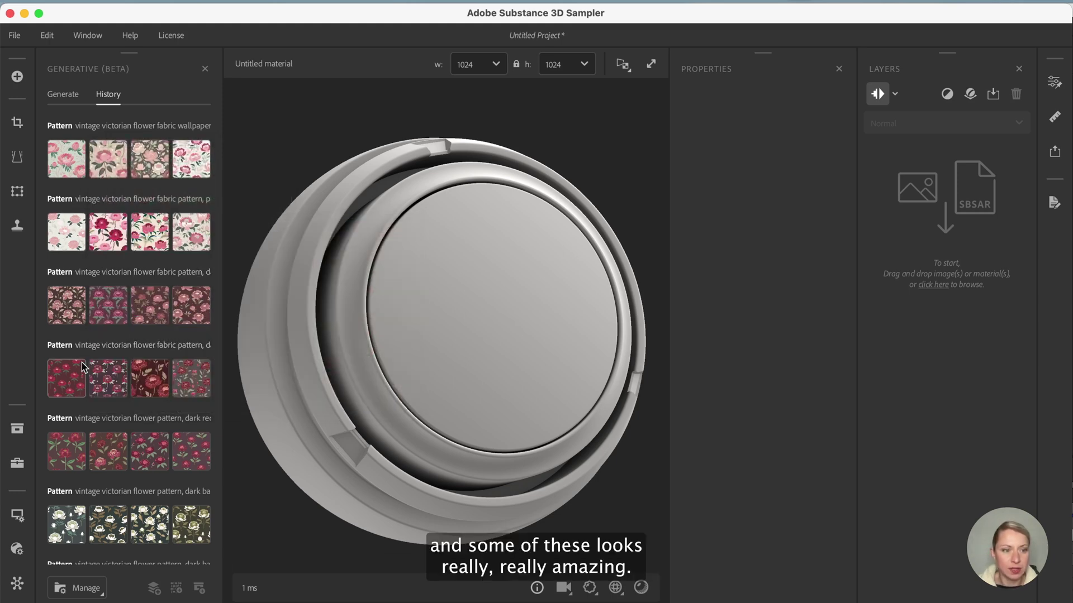
mouse_move(76, 378)
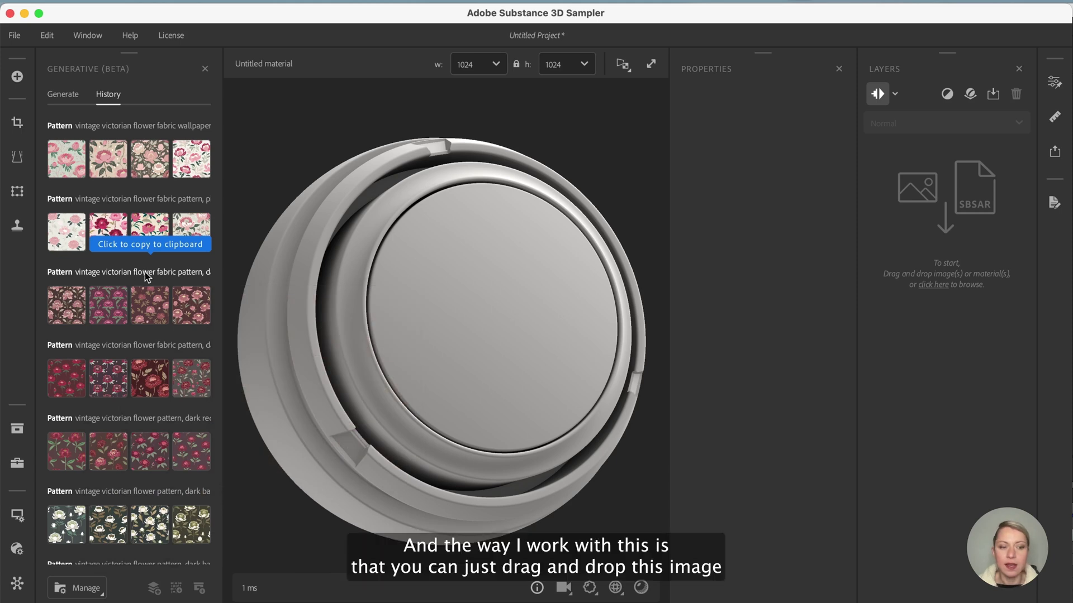
mouse_move(190, 158)
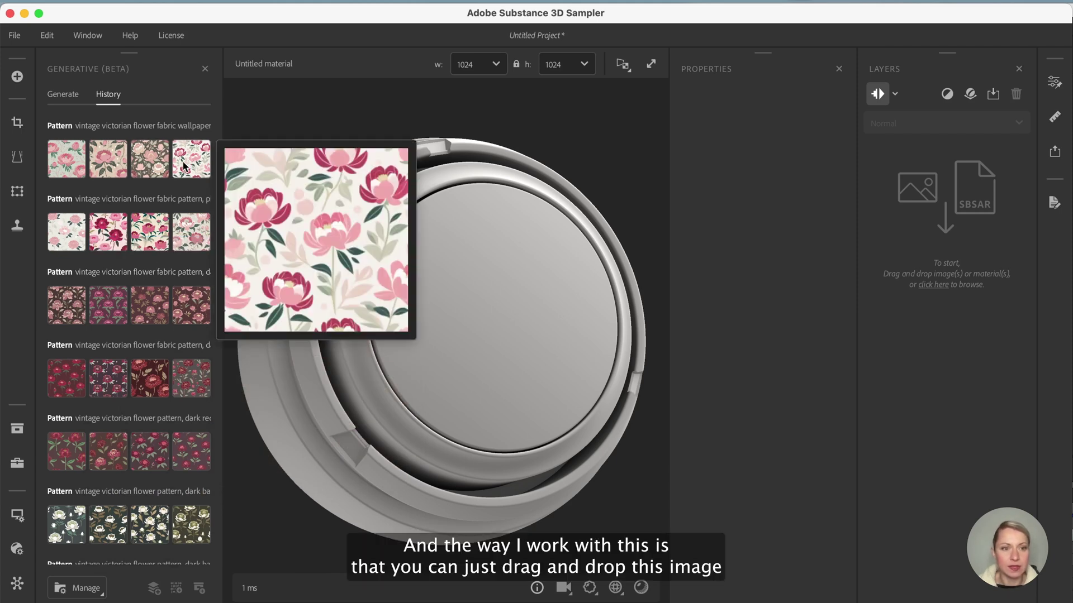
left_click_drag(183, 162, 914, 248)
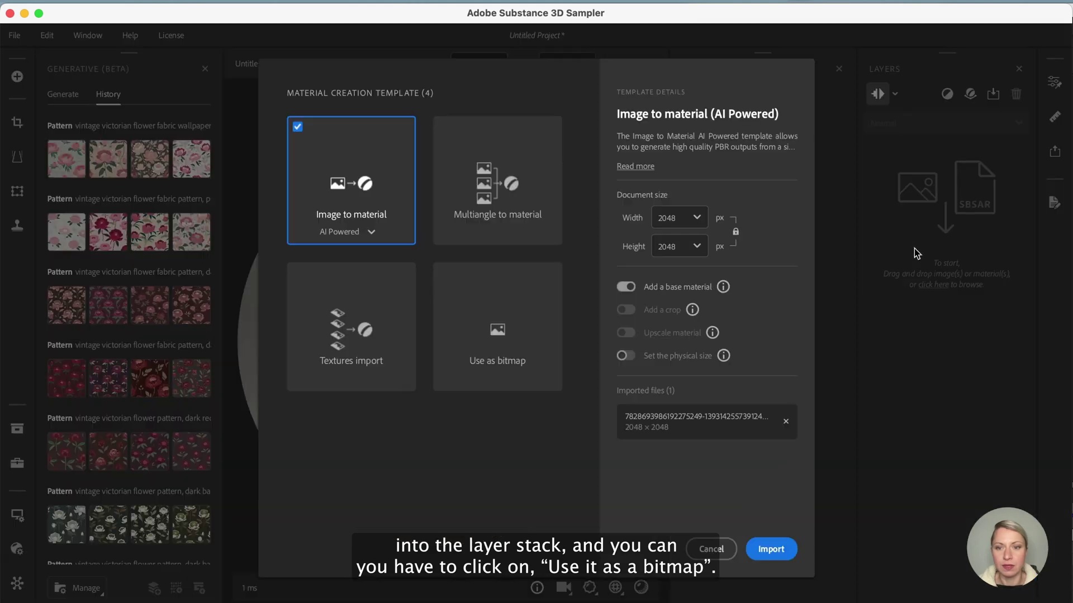
Import the peony pattern as a bitmap layer and add a Cloth Weave filter over it.
left_click(456, 332)
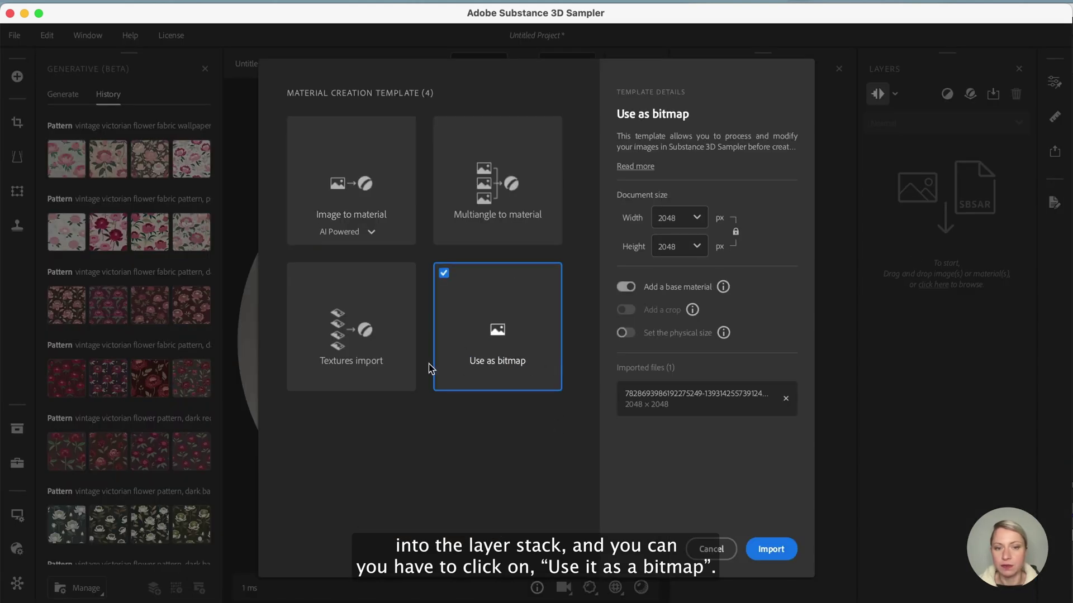
left_click(771, 550)
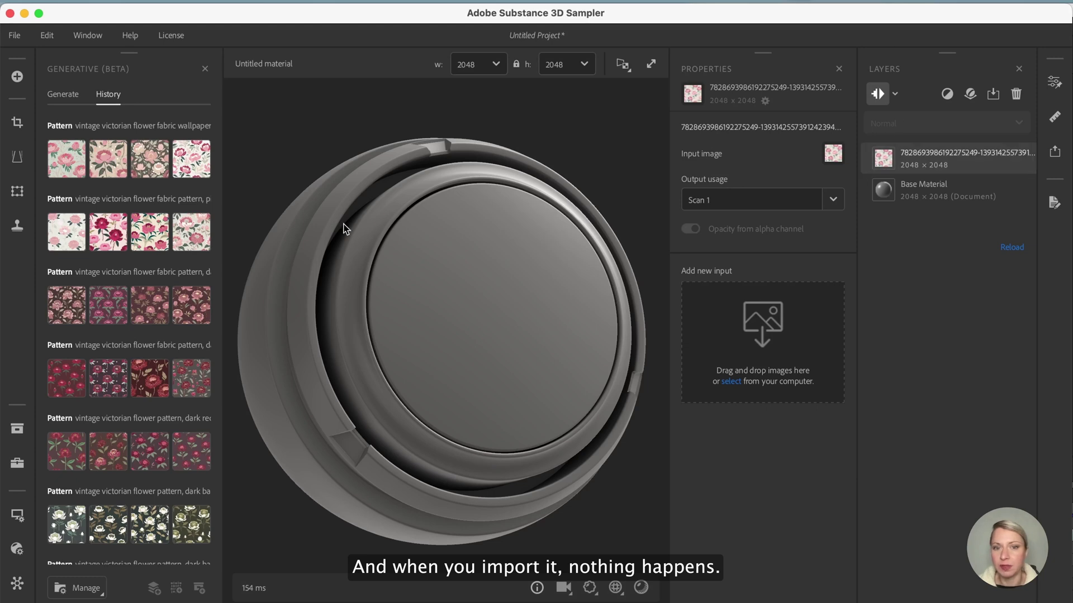
left_click(947, 94)
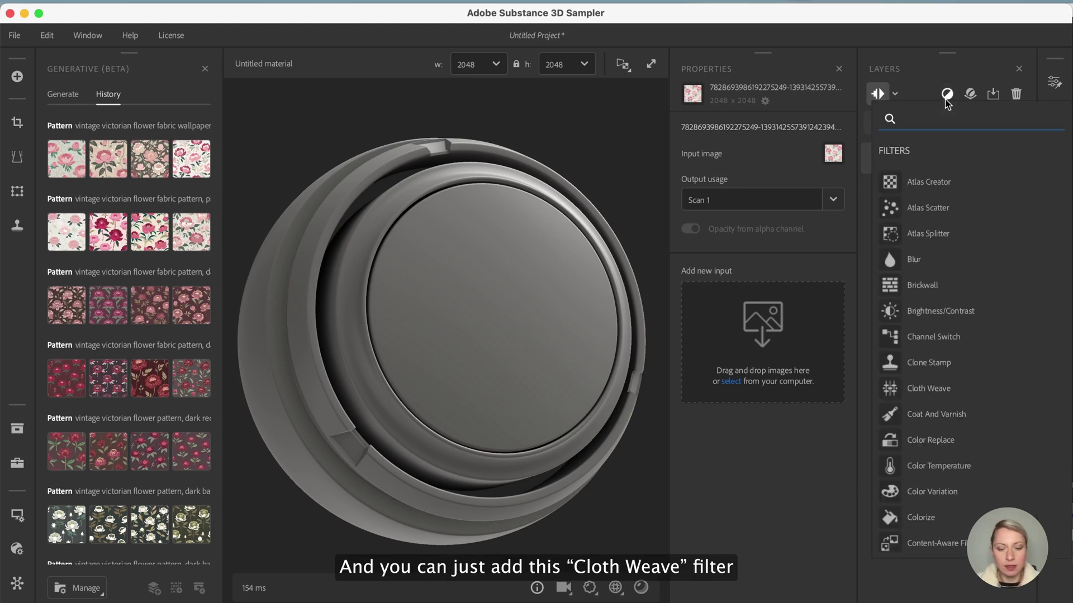
type("cloth")
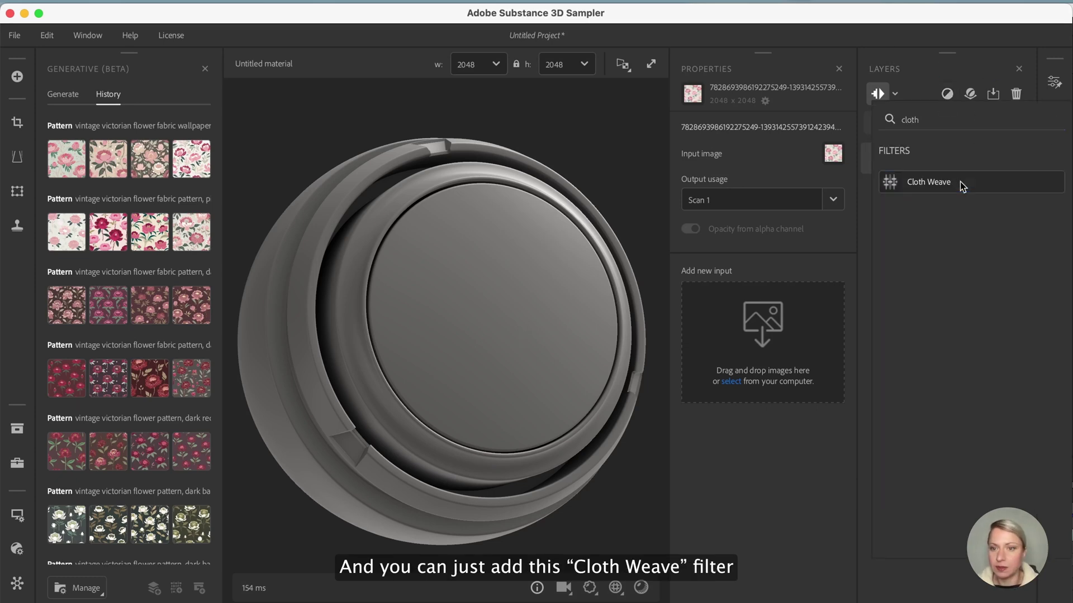
left_click(894, 182)
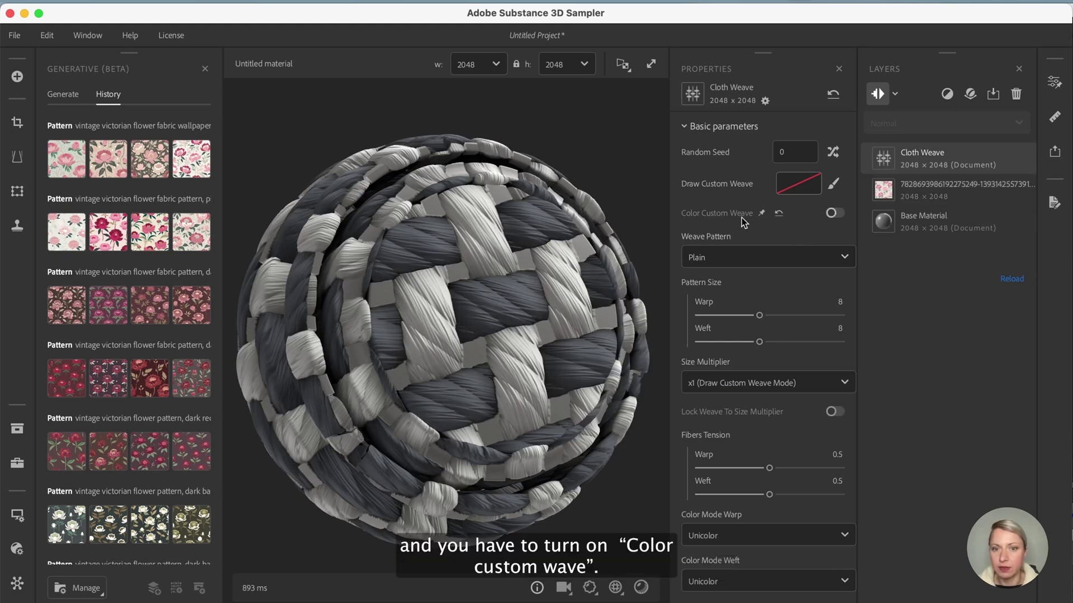
Set the Cloth Weave Warp and Weft pattern sizes to 16 and the size multiplier to x16.
left_click(833, 213)
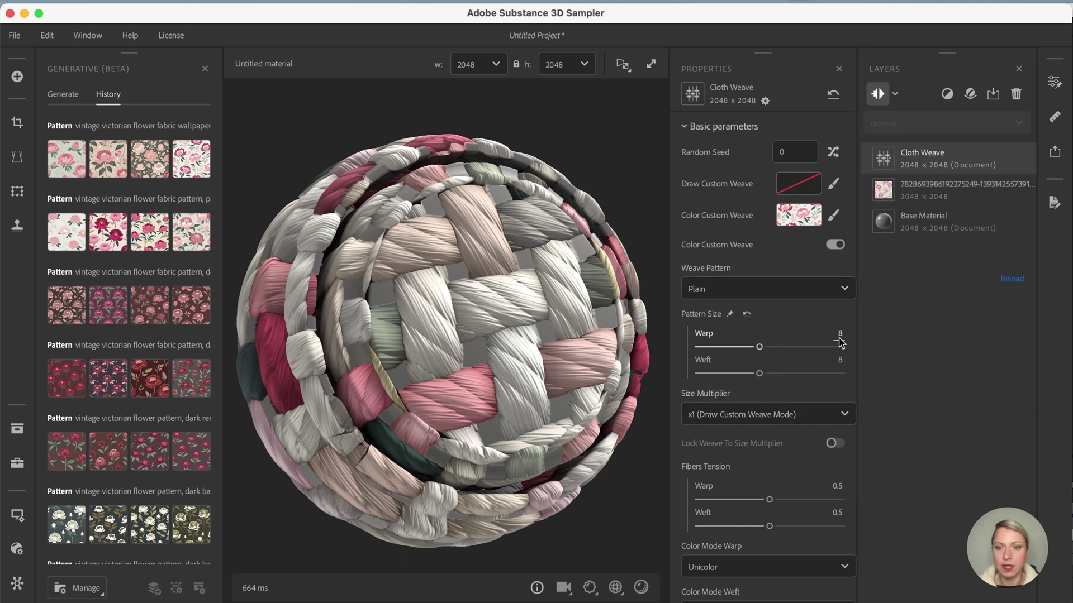
left_click_drag(759, 346, 849, 349)
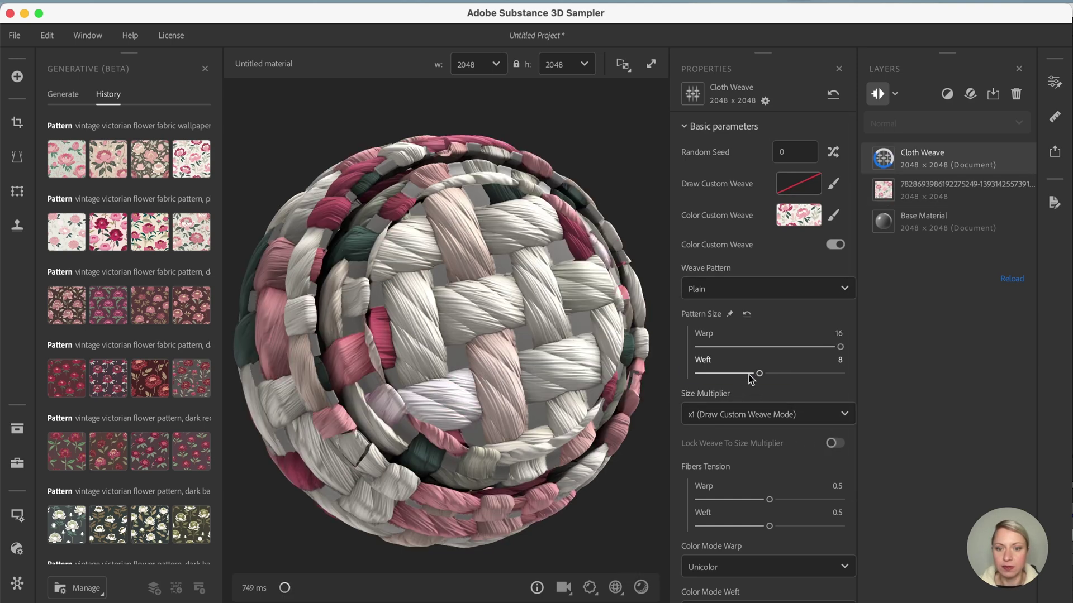
left_click_drag(774, 378, 902, 395)
left_click(809, 414)
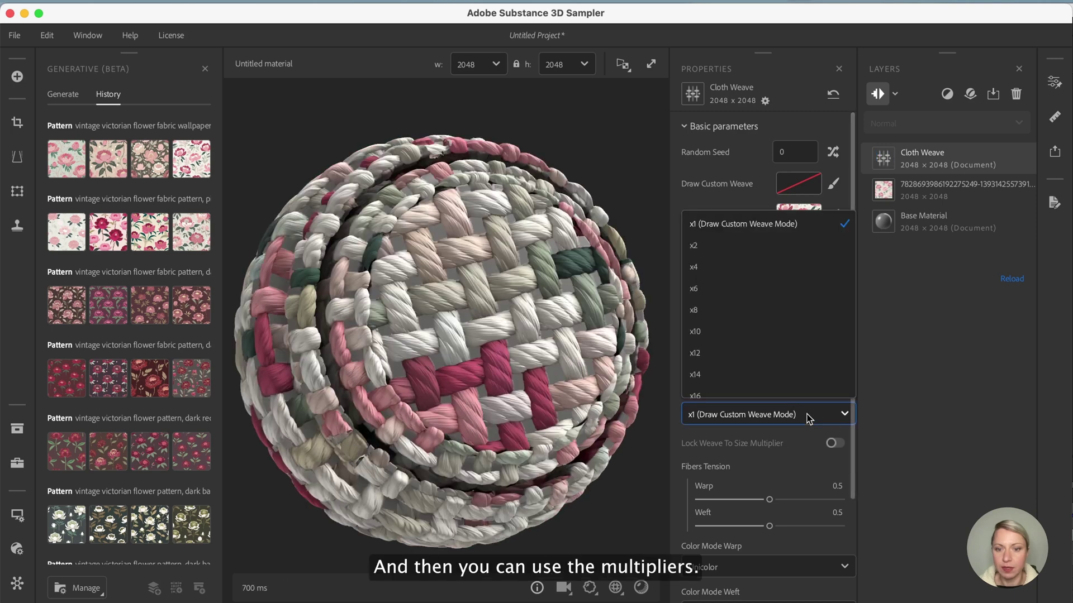
scroll(768, 324, "down", 3)
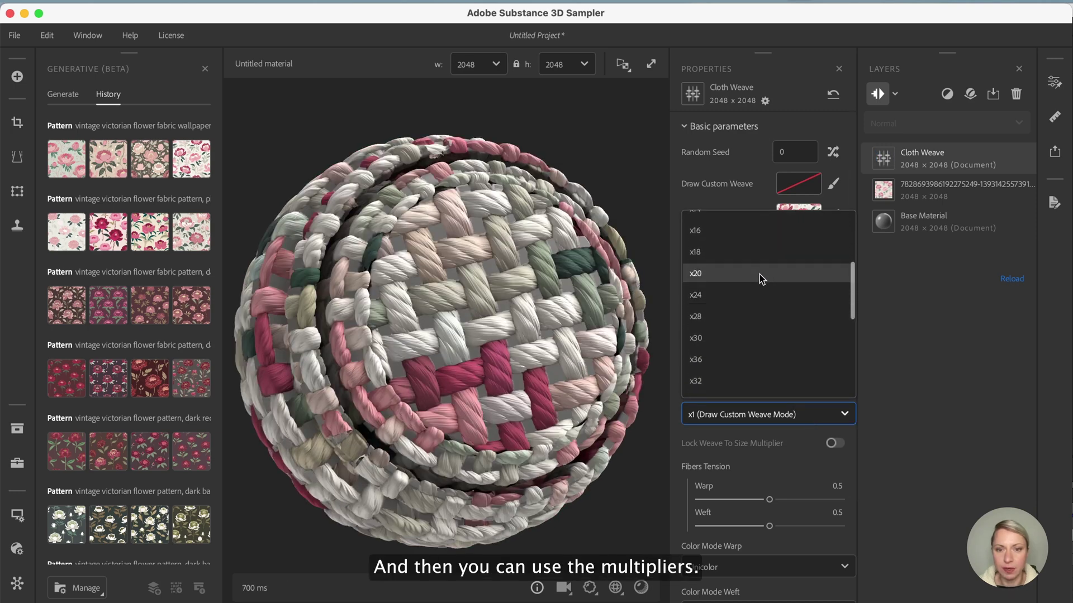
left_click(759, 273)
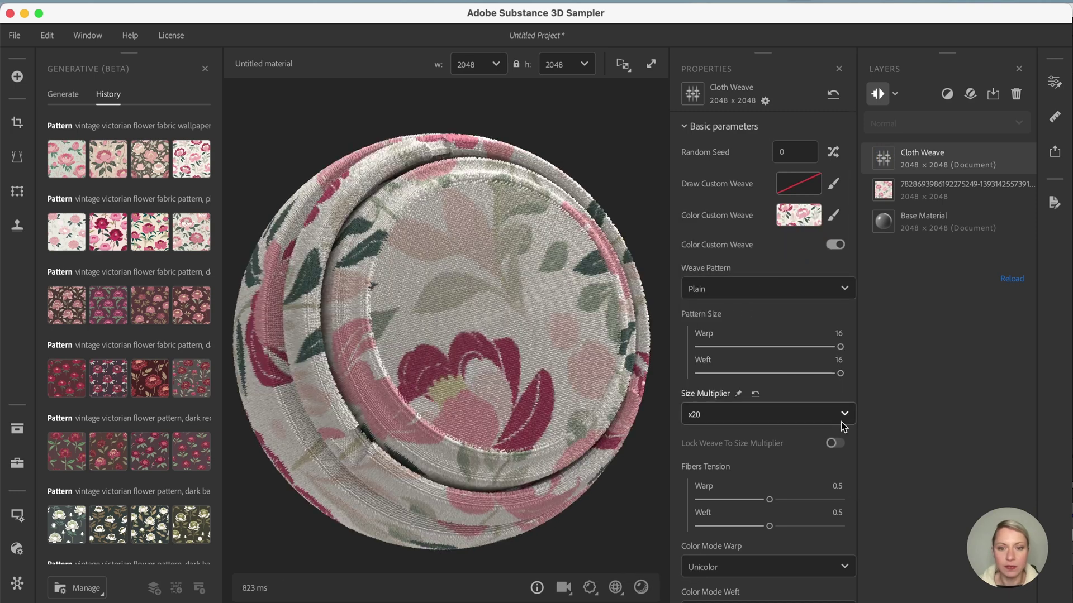
left_click(843, 416)
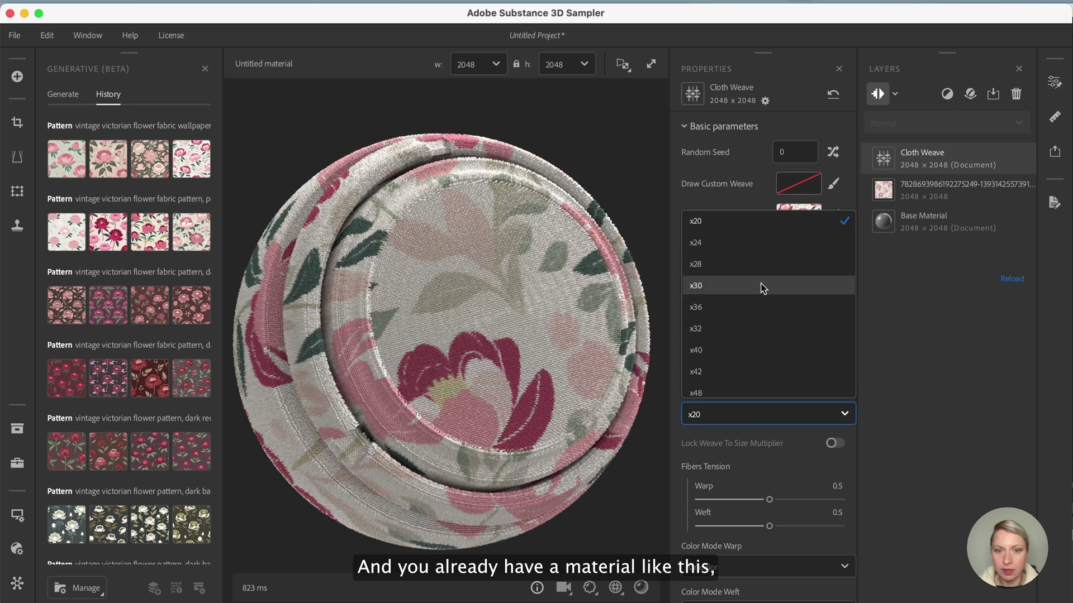
scroll(763, 286, "up", 3)
left_click(766, 241)
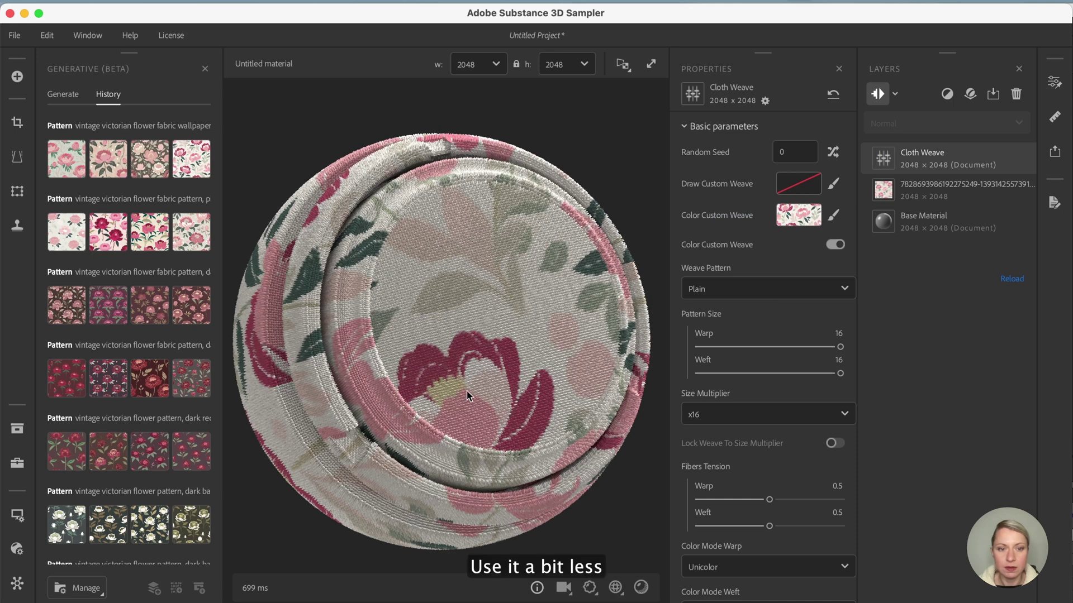
Lower the preview's displacement Height Scale from 0.05 to 0.02.
scroll(500, 375, "up", 4)
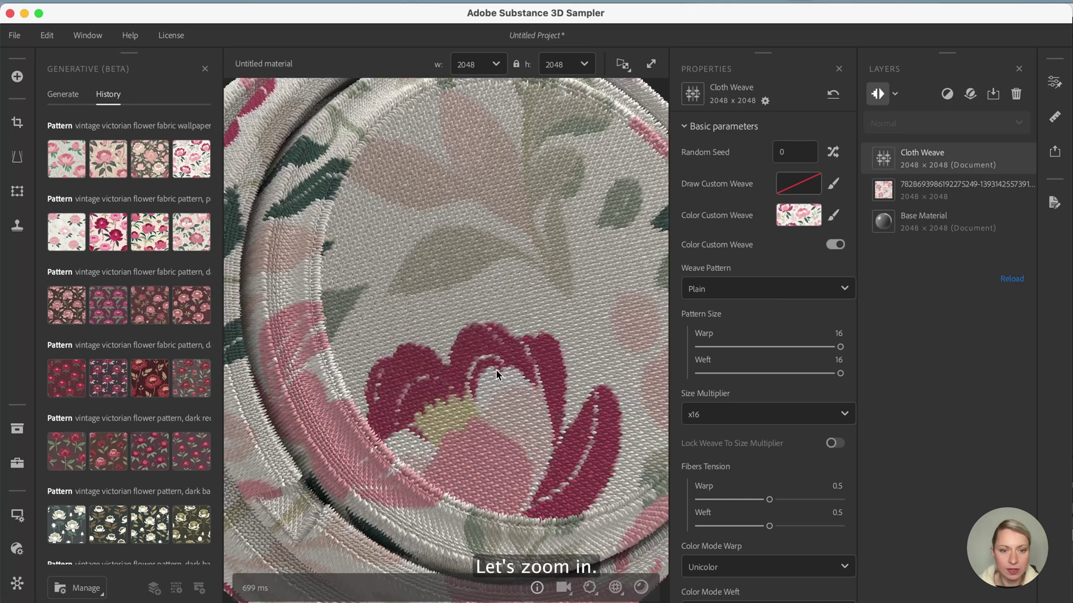
left_click(590, 588)
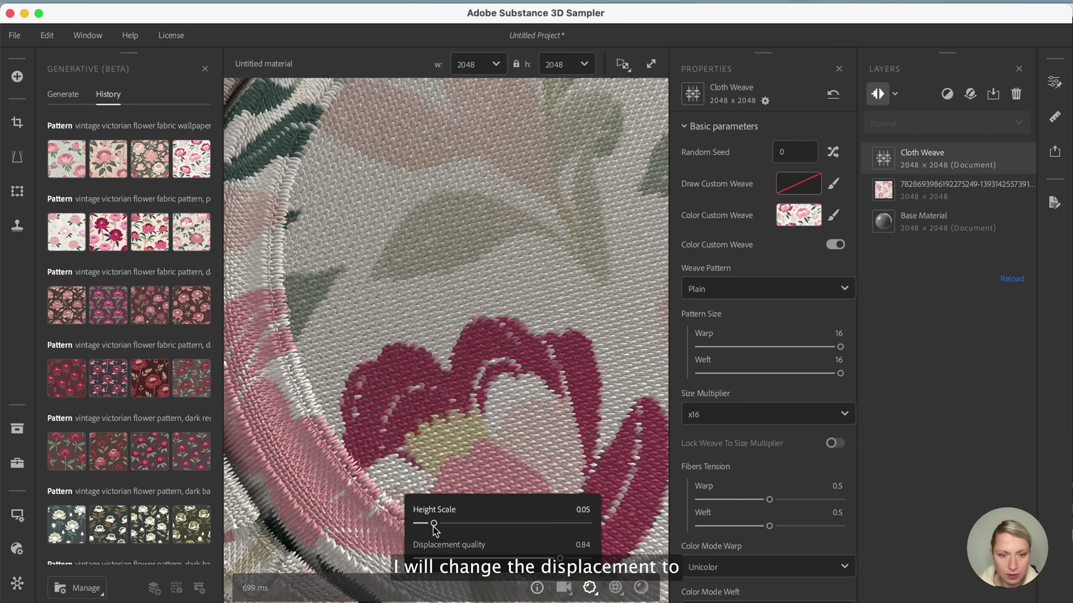
mouse_move(434, 525)
left_mouse_down()
mouse_move(410, 528)
mouse_move(424, 528)
left_mouse_up()
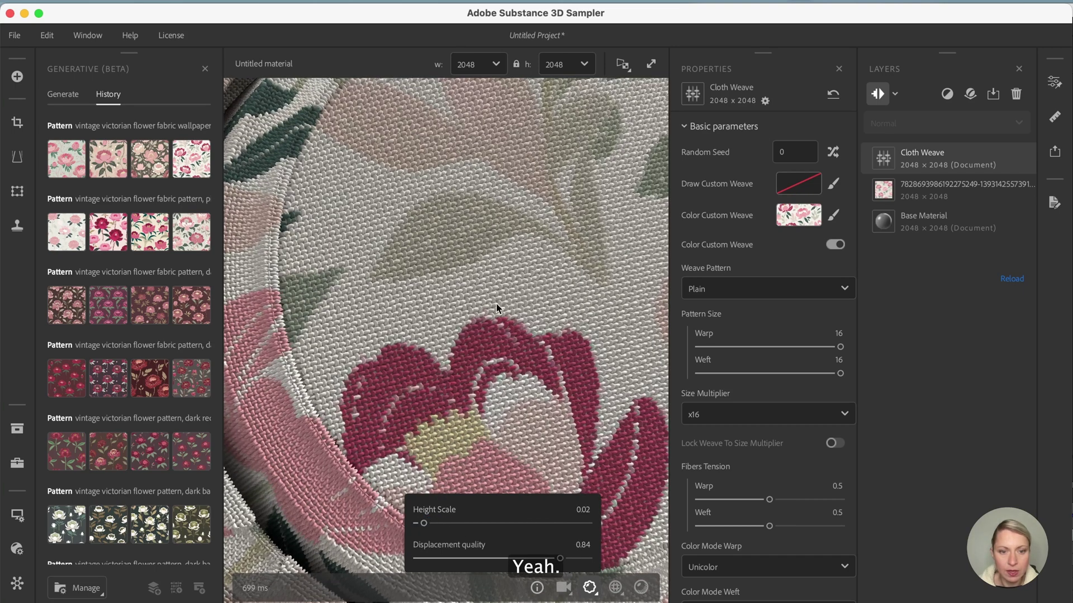
Change the Cloth Weave size multiplier to x14 for slightly coarser threads.
scroll(507, 318, "down", 5)
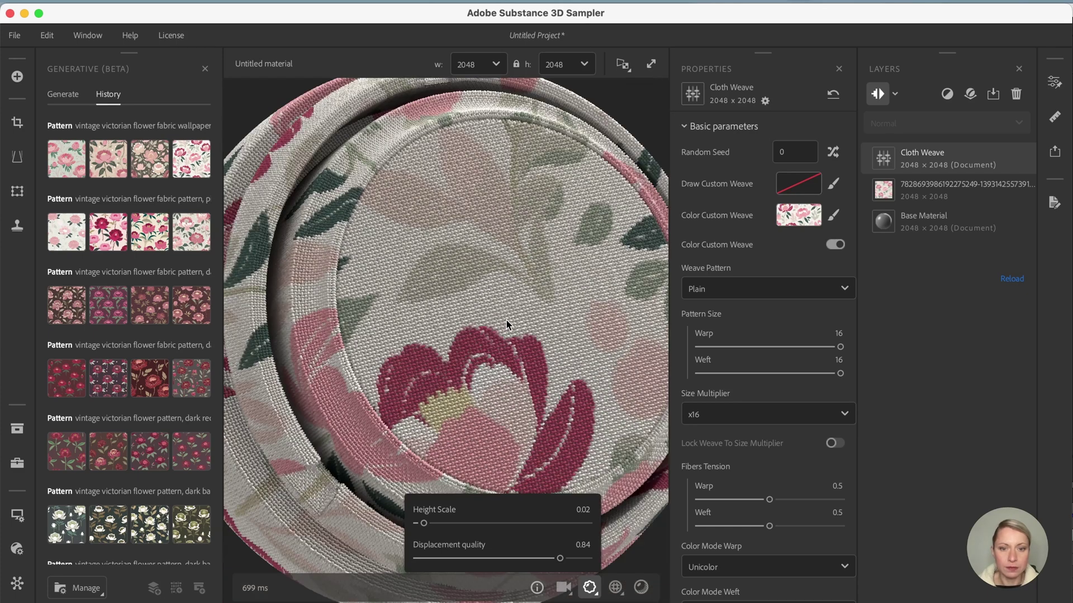
left_click(830, 417)
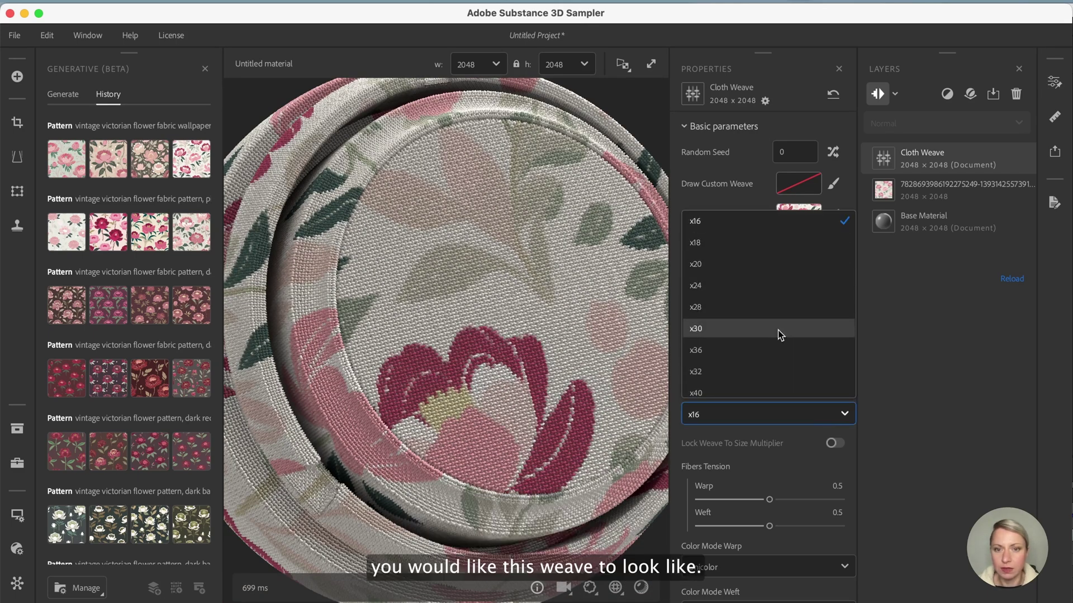
left_click(775, 253)
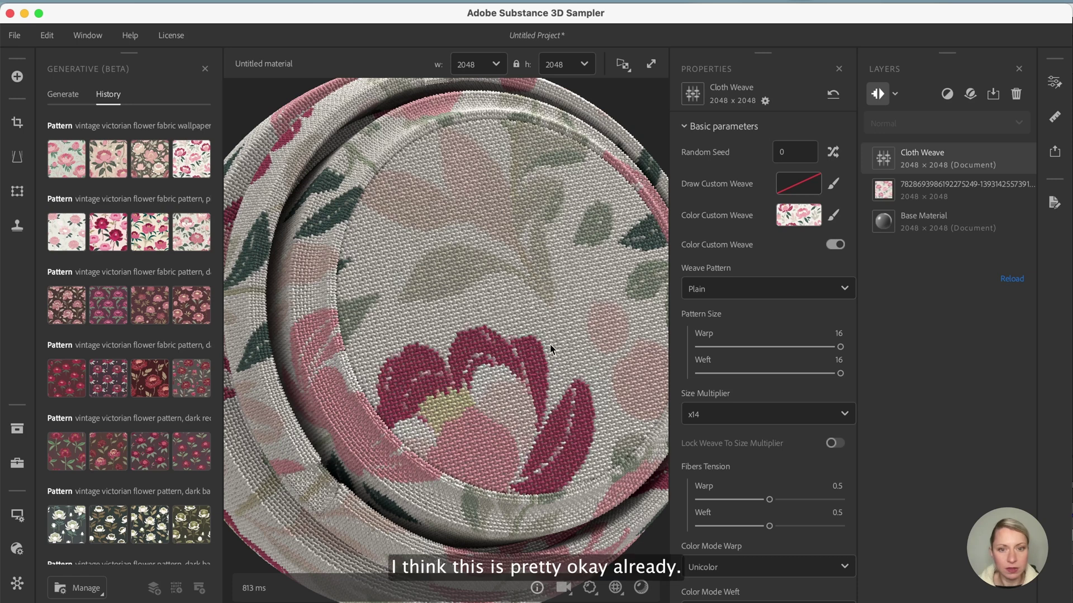
left_click_drag(550, 349, 548, 349)
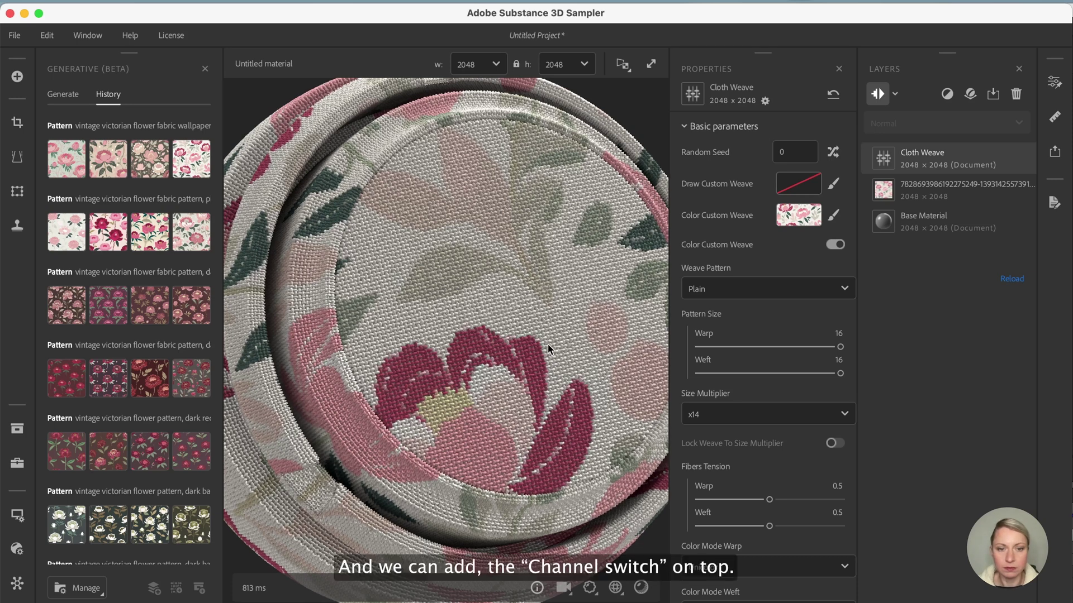
scroll(547, 343, "down", 5)
left_click(947, 93)
Add a Channel Switch layer above Cloth Weave with Multiply blending mode.
type("ch")
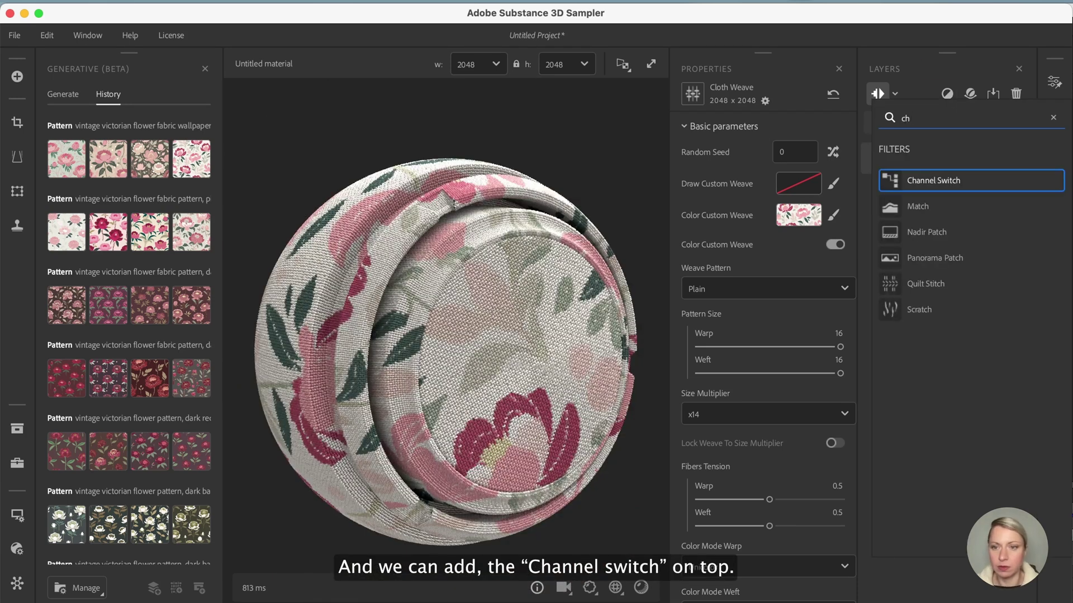
left_click(980, 181)
left_click(980, 181)
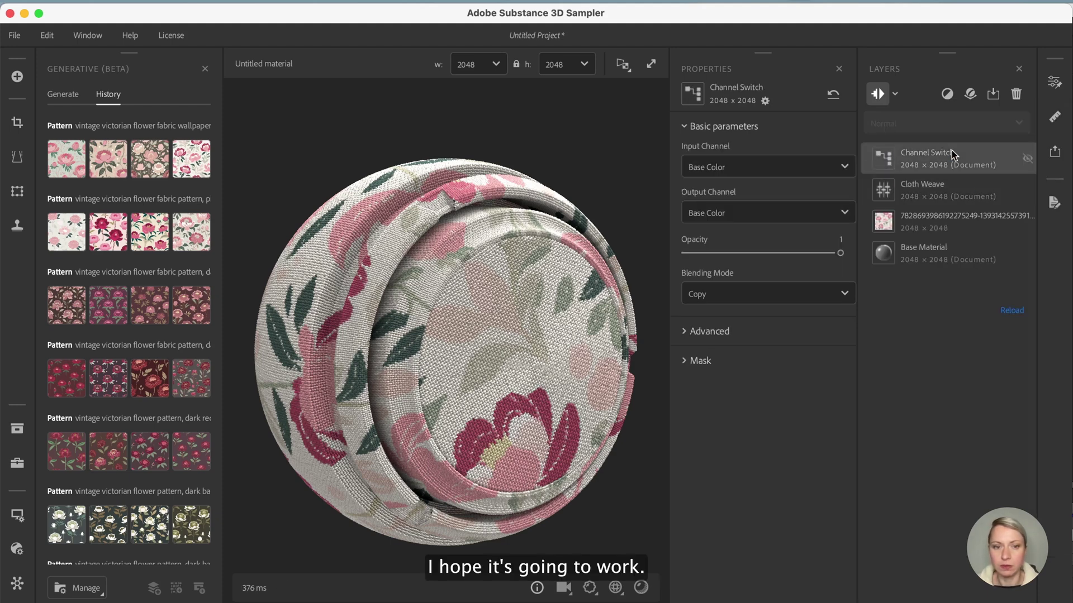
left_click(844, 296)
left_click(796, 387)
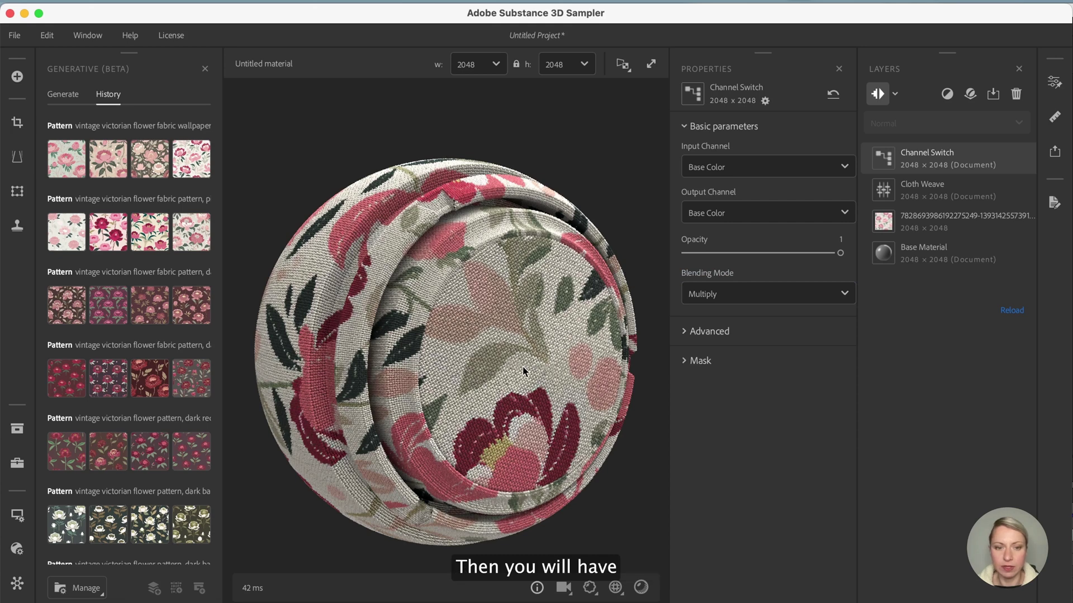
left_click_drag(522, 366, 483, 313)
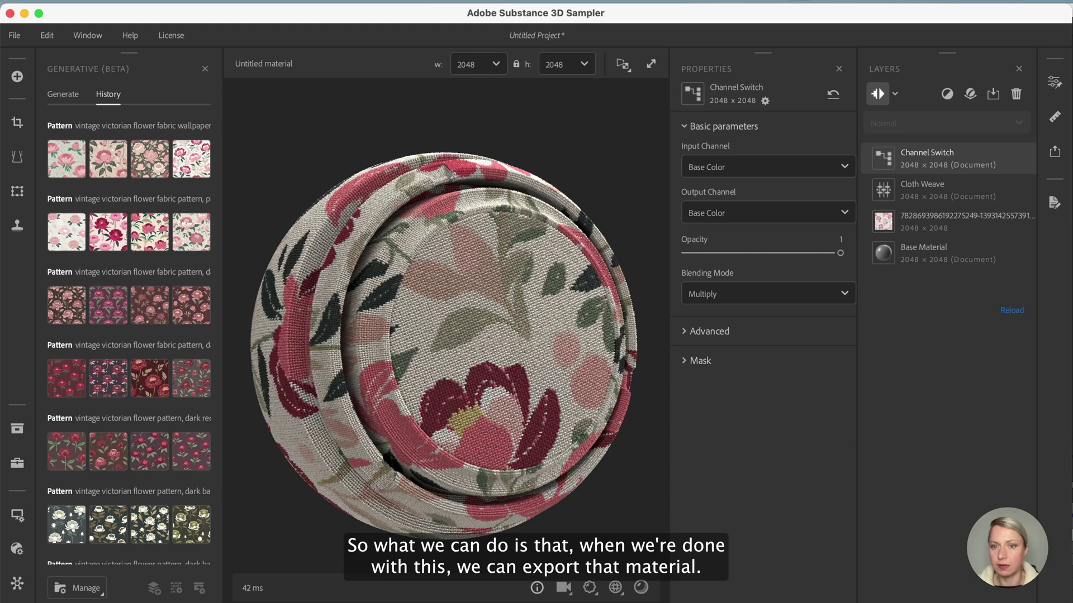
Review the fabric's SBSAR Export as... Material and General settings.
left_click(1055, 153)
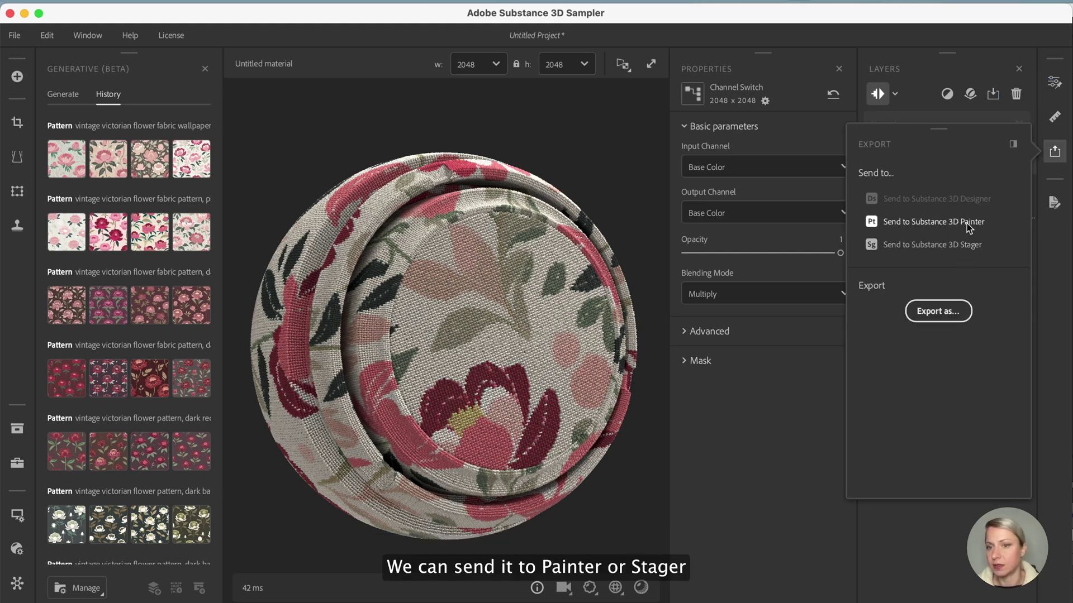
left_click(933, 313)
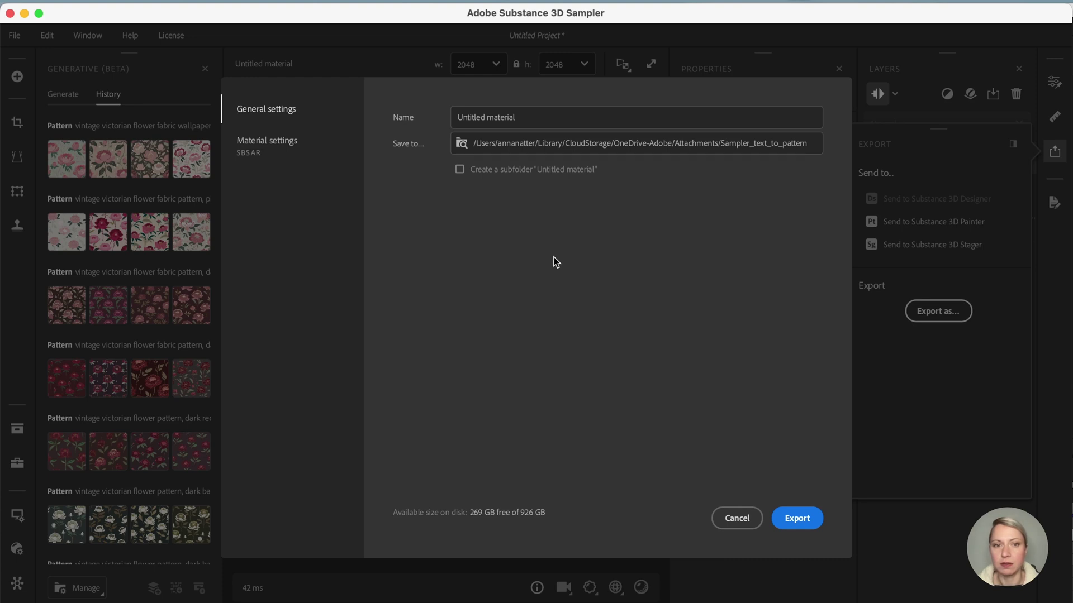
left_click(270, 146)
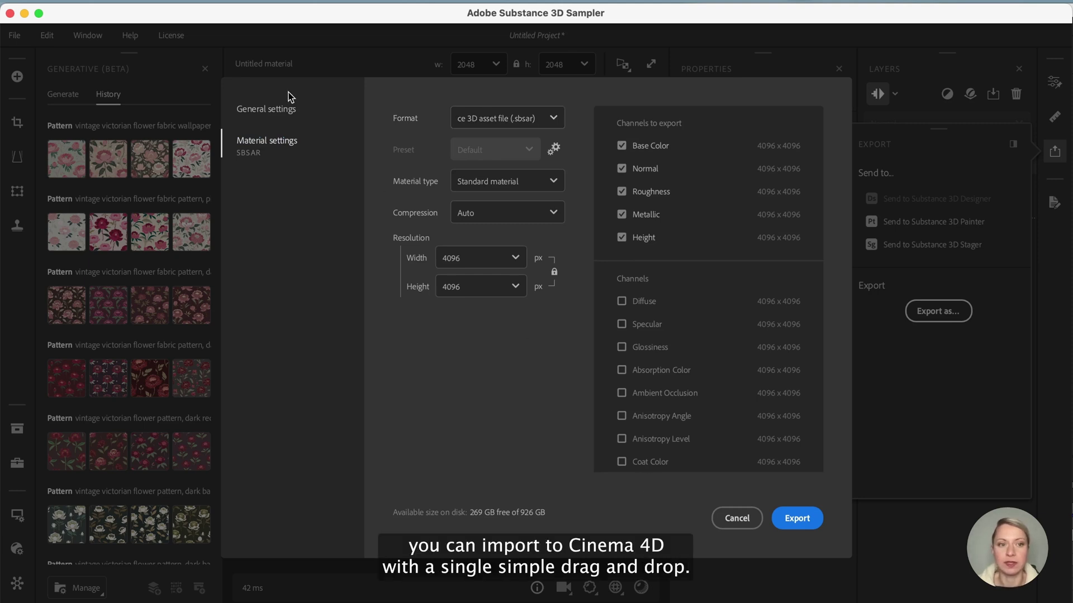
left_click(281, 108)
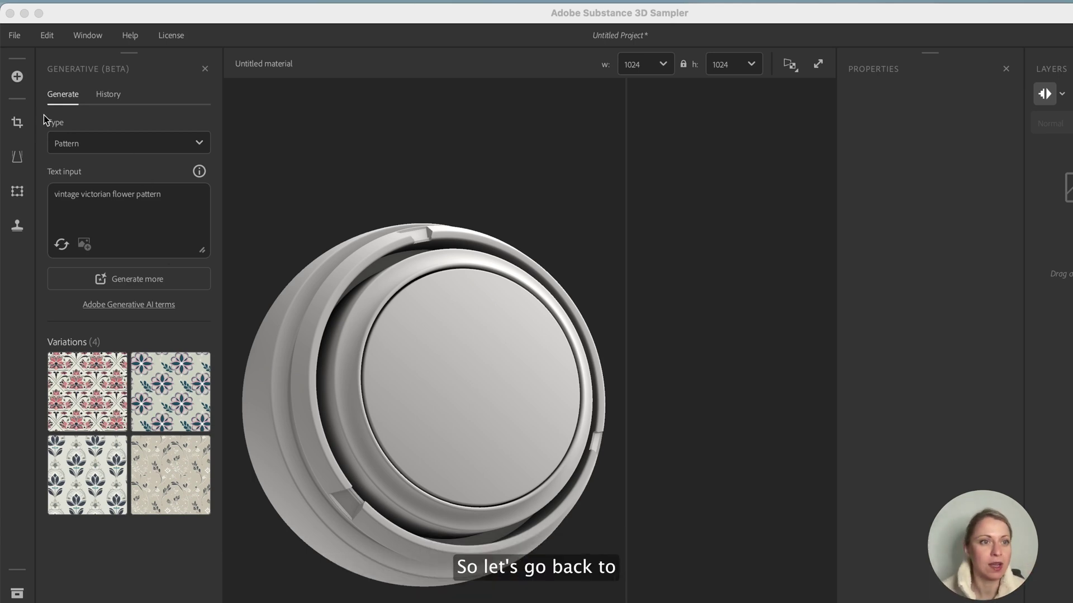
Switch generation to Texture and generate textures from the prompt 'mahagoni wood dark brown'.
left_click(193, 149)
left_click(193, 146)
left_click(78, 170)
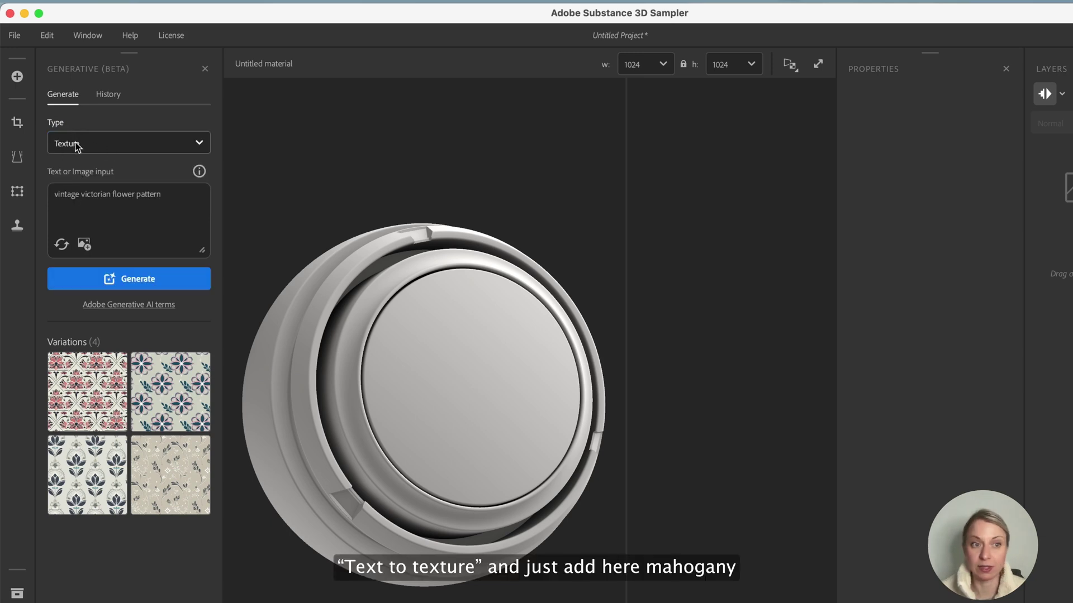
left_click(124, 197)
triple_click(173, 197)
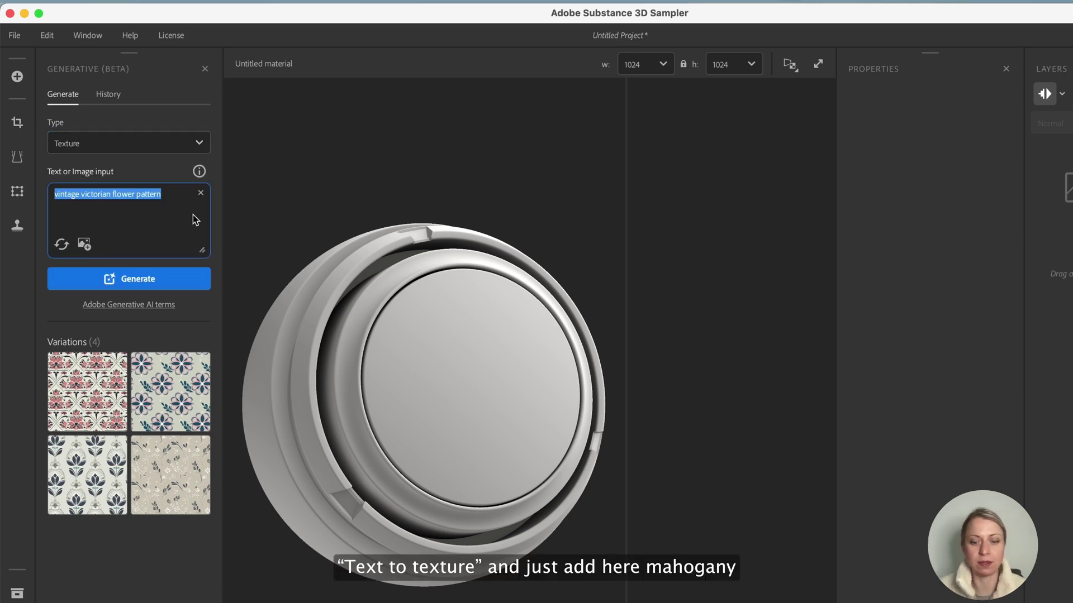
type("mahagoni w")
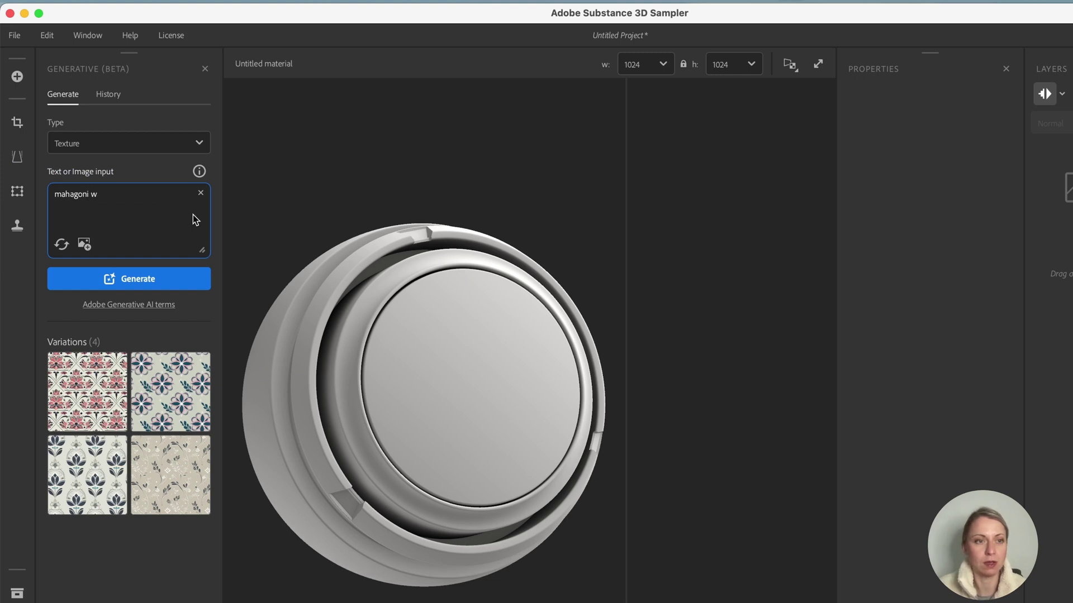
type("ood ")
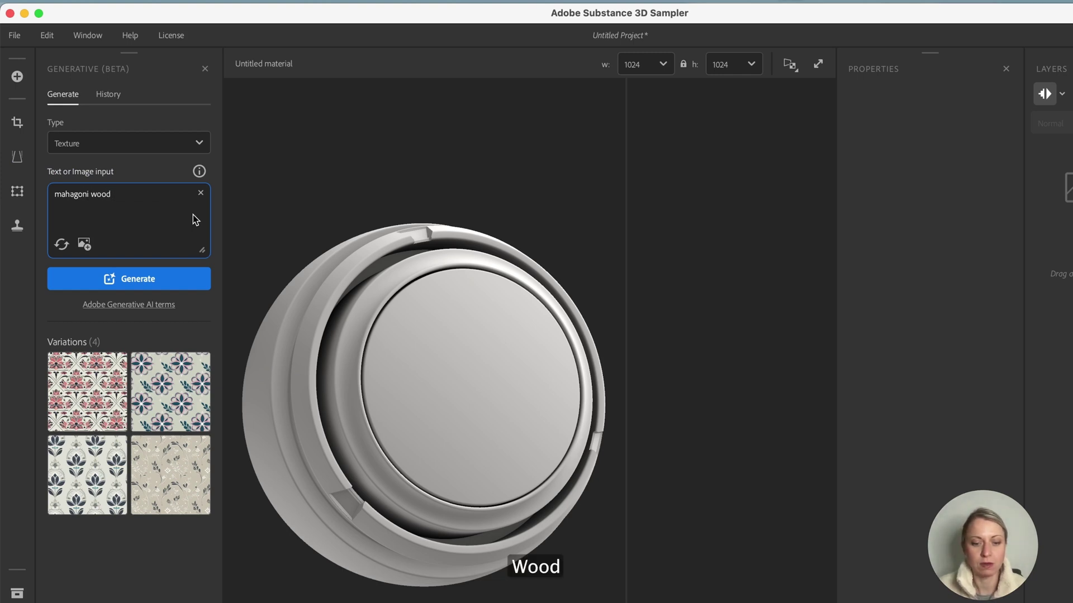
type("dark brown")
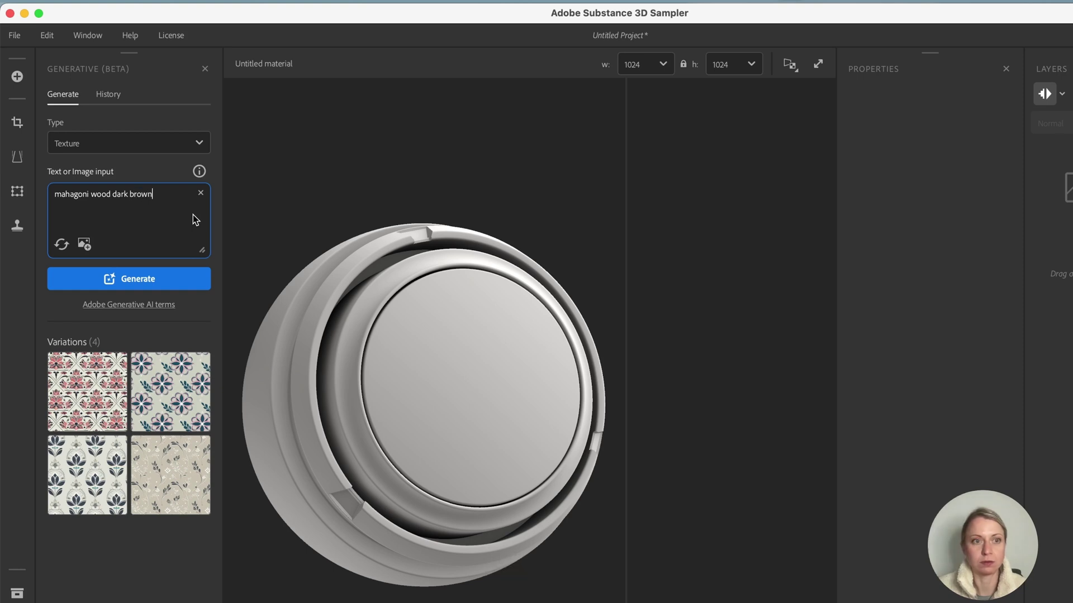
left_click(140, 281)
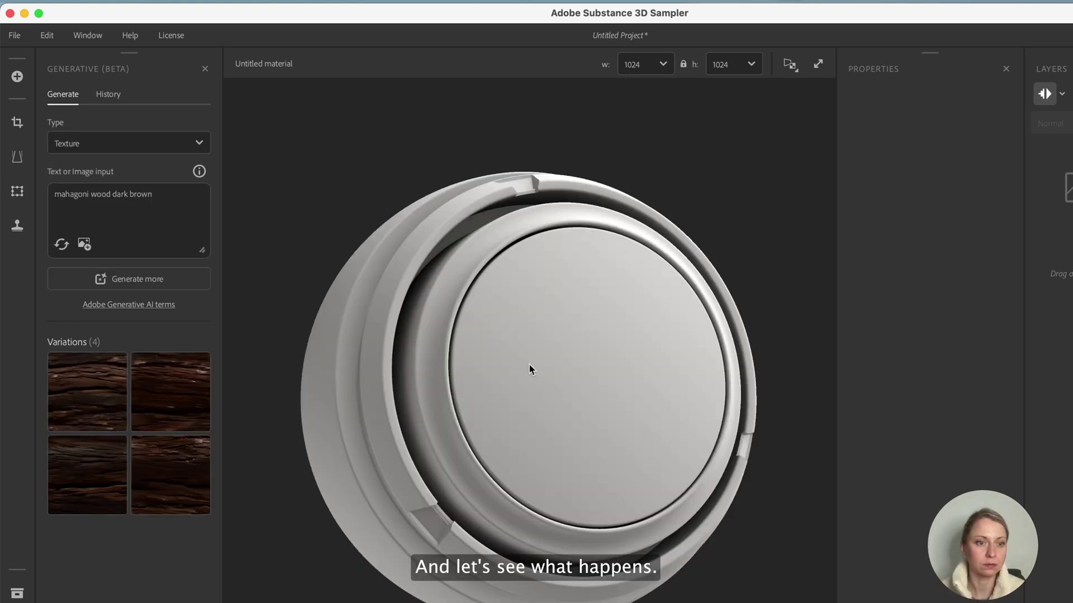
Load the first wood variation into the viewport to start a material template.
mouse_move(75, 400)
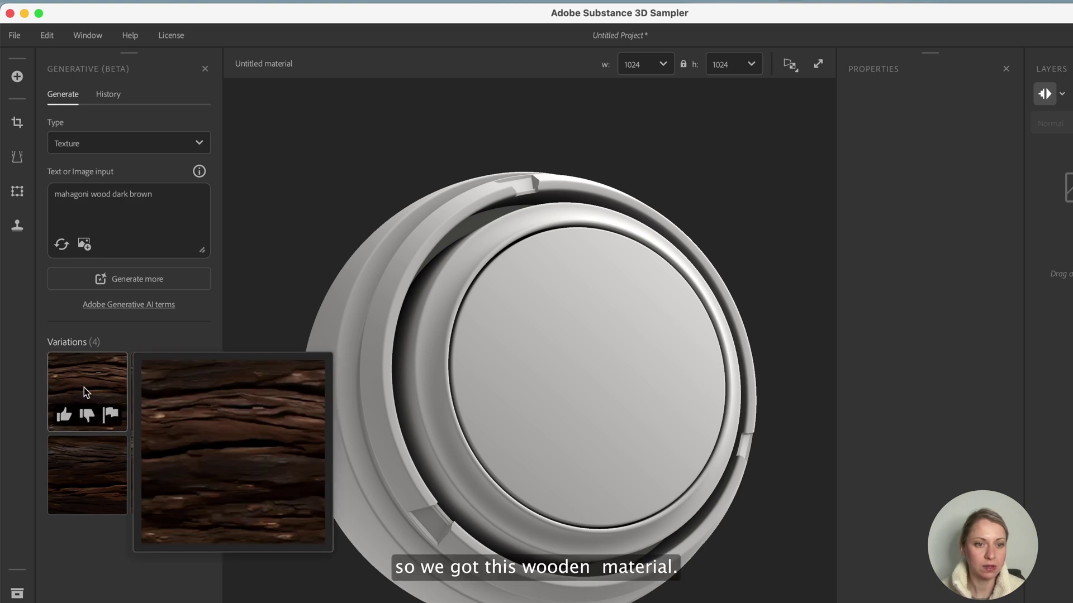
mouse_move(166, 464)
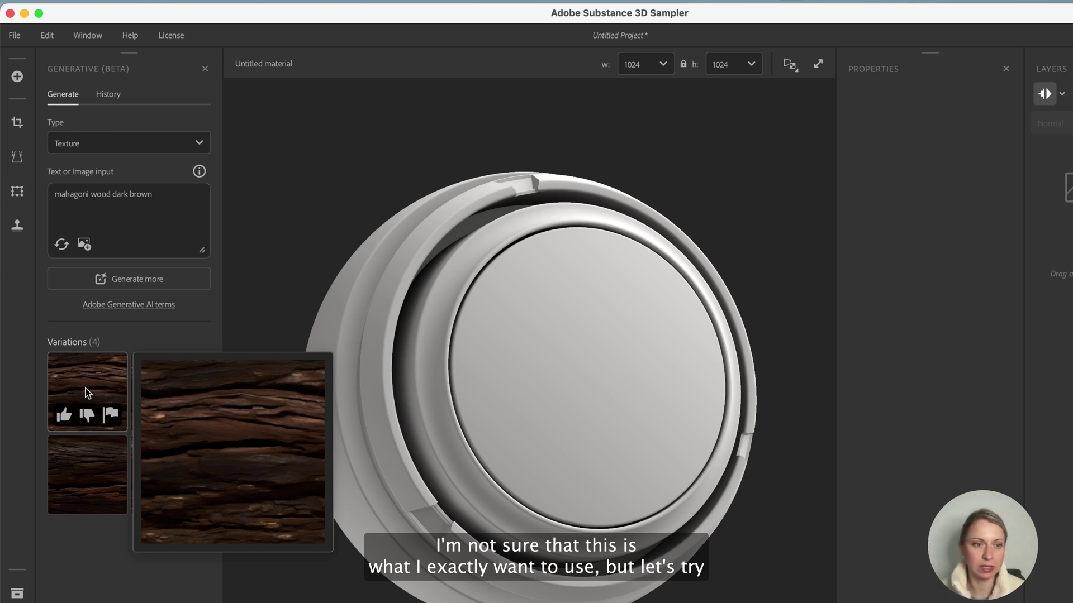
left_click_drag(82, 387, 532, 339)
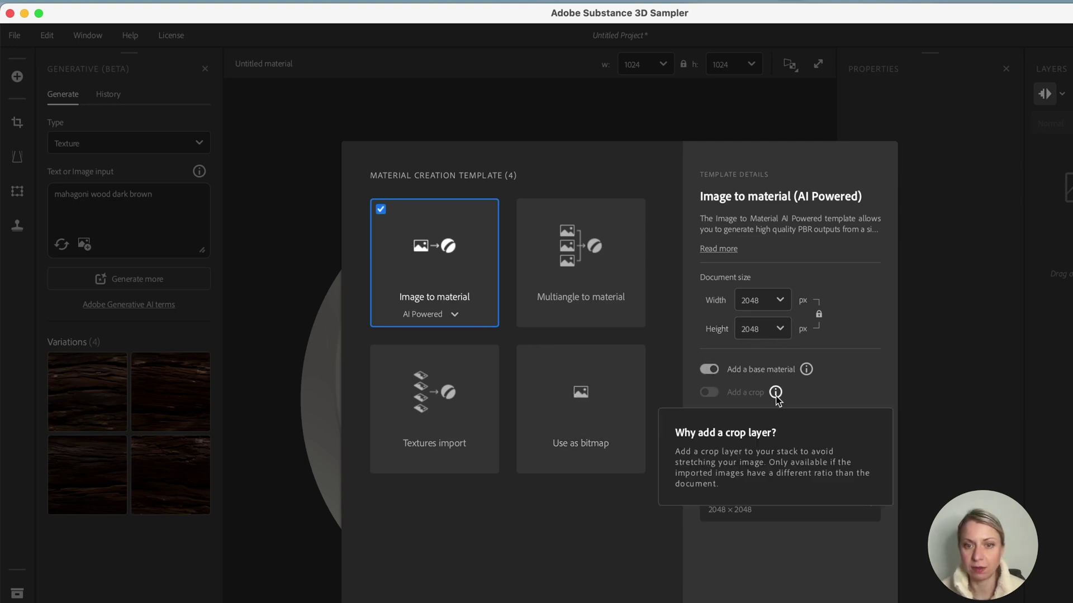
Confirm the Image to material template and set its category to Wood (Indoor lighting).
mouse_move(795, 416)
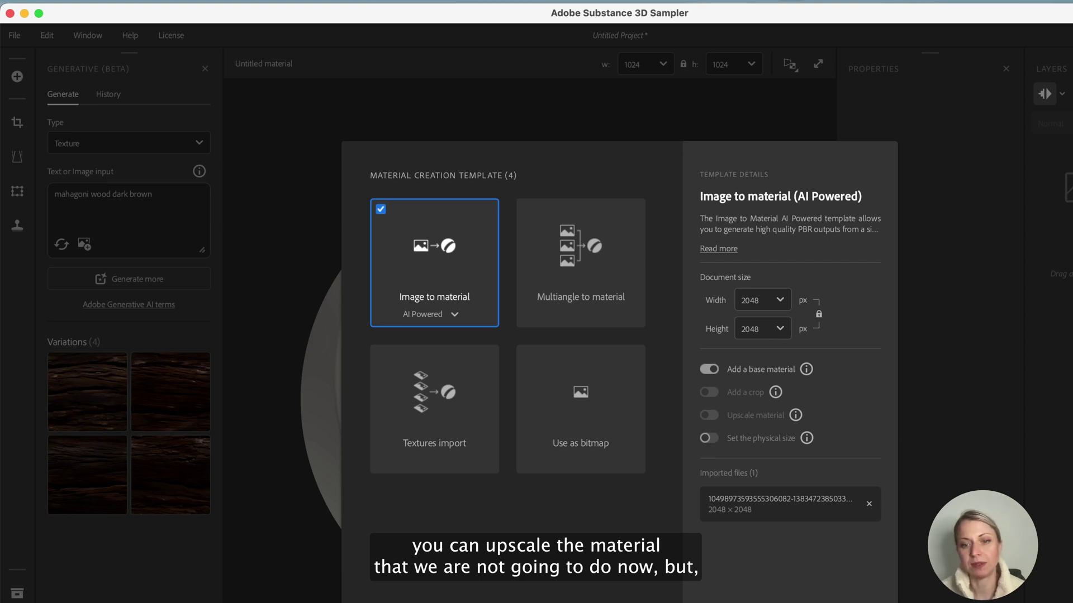
key("Return")
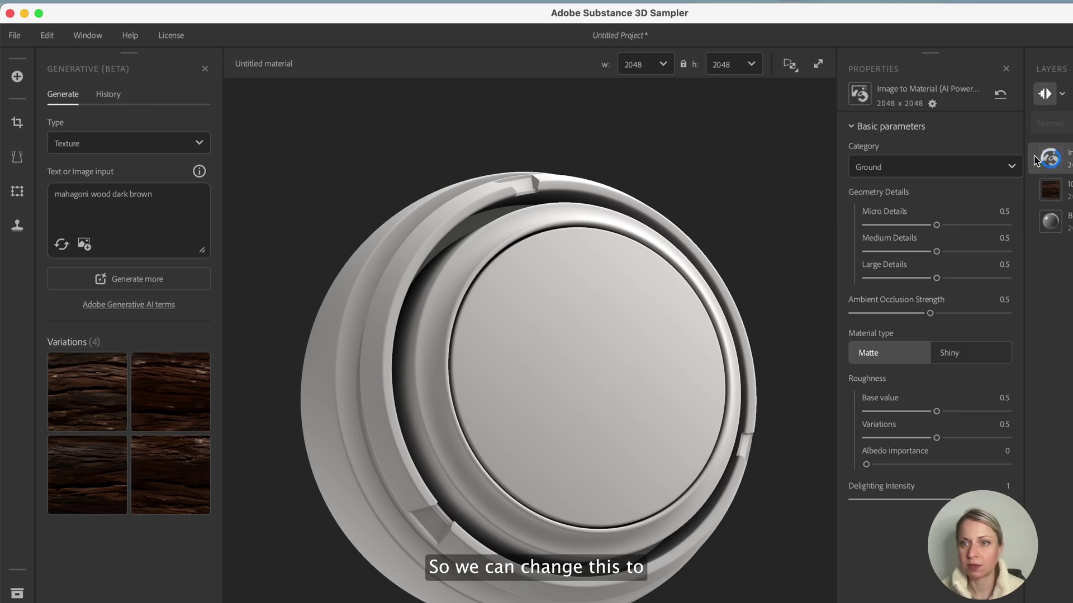
left_click(1012, 168)
scroll(933, 283, "down", 5)
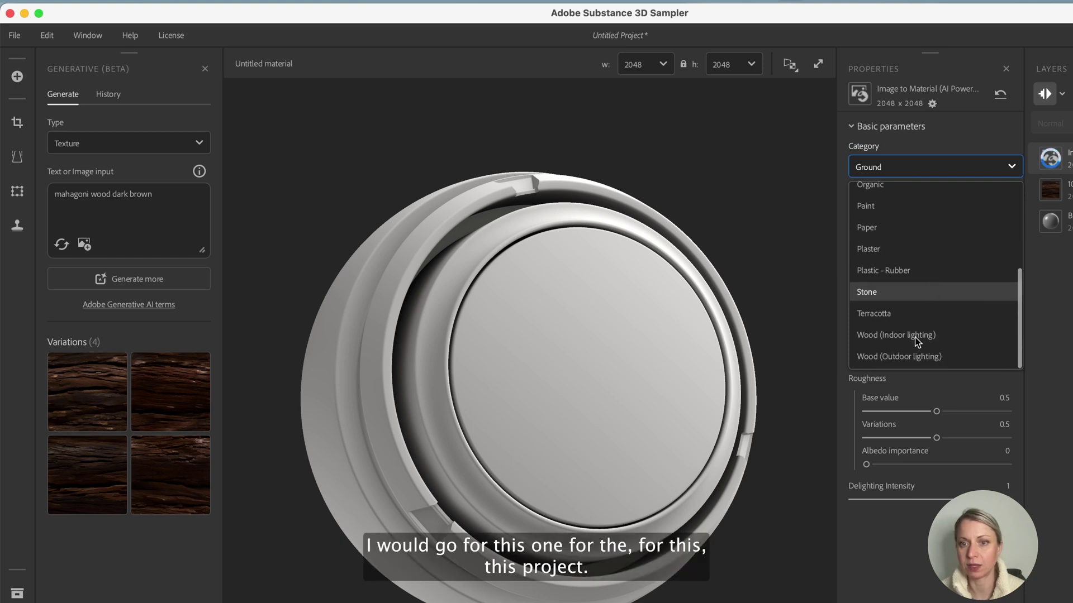
left_click(916, 338)
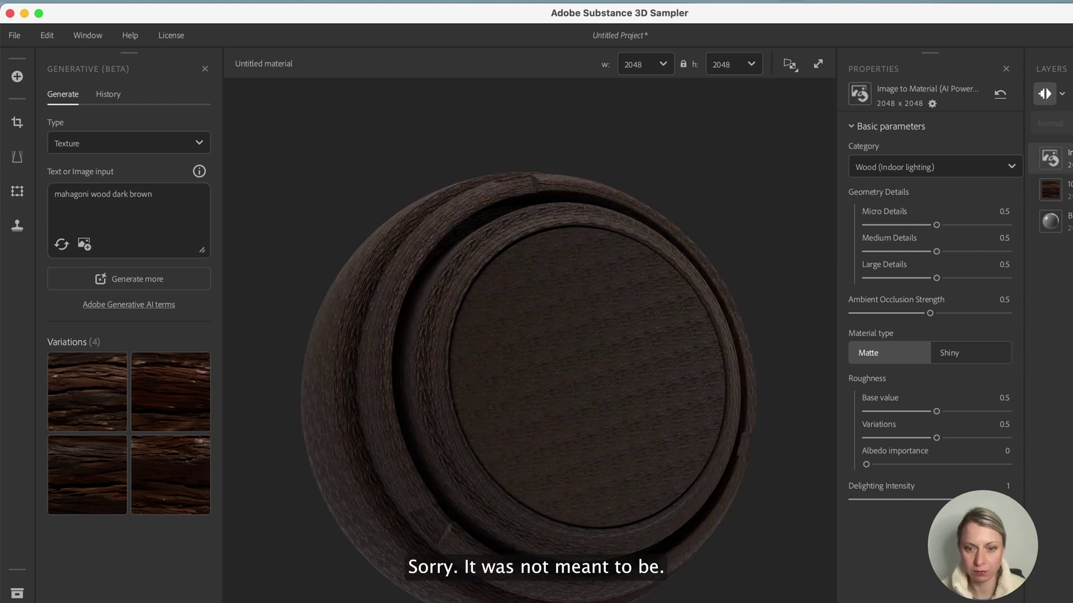
Undo the tiling change and raise the wood's Roughness Variations to 0.79.
key("super+z")
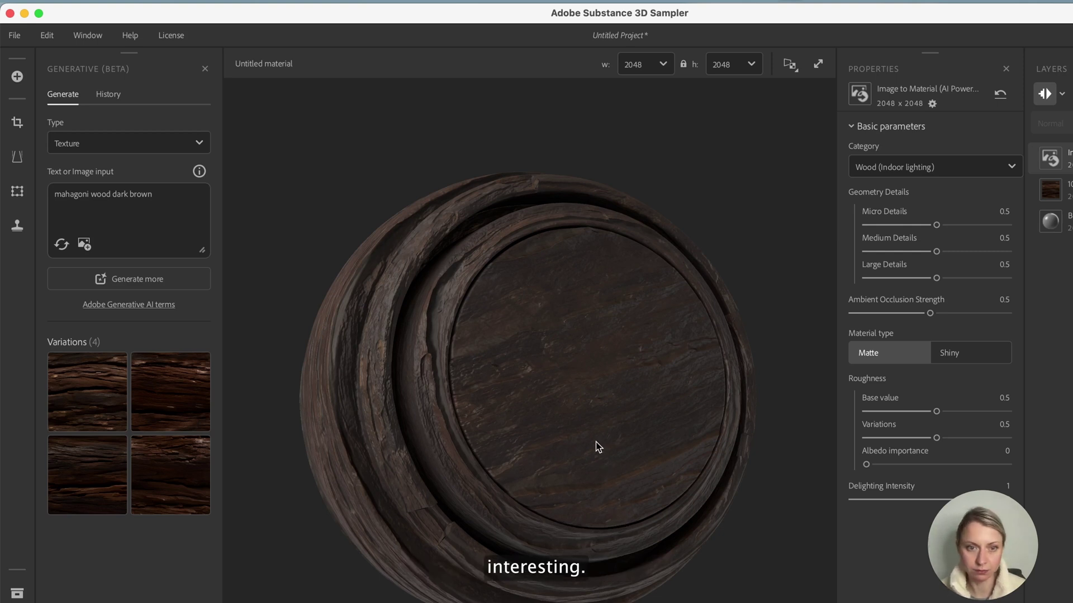
left_click_drag(595, 441, 285, 447)
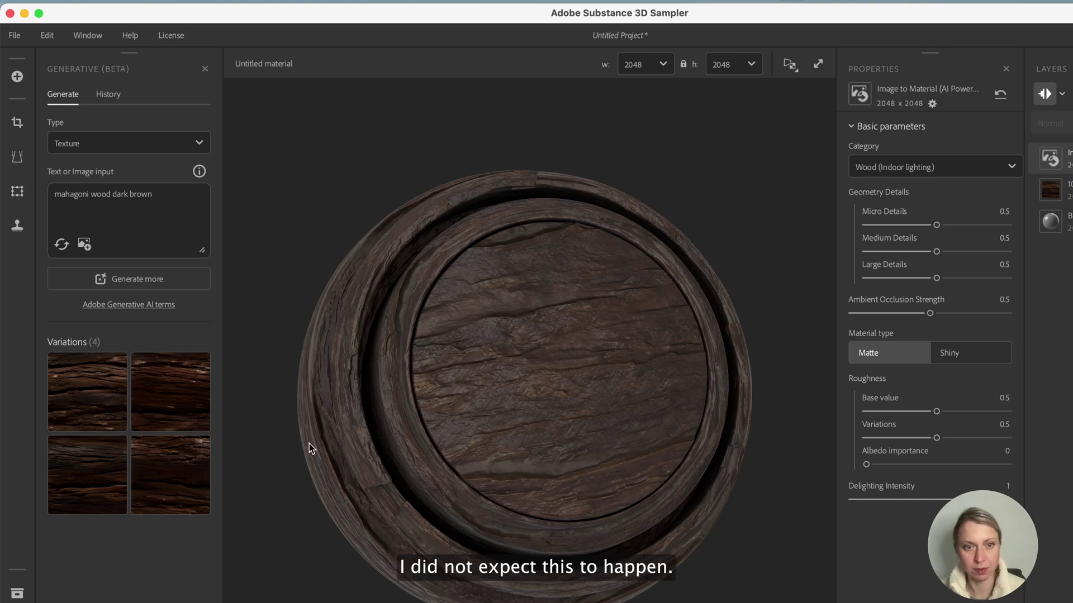
left_click_drag(310, 444, 327, 444)
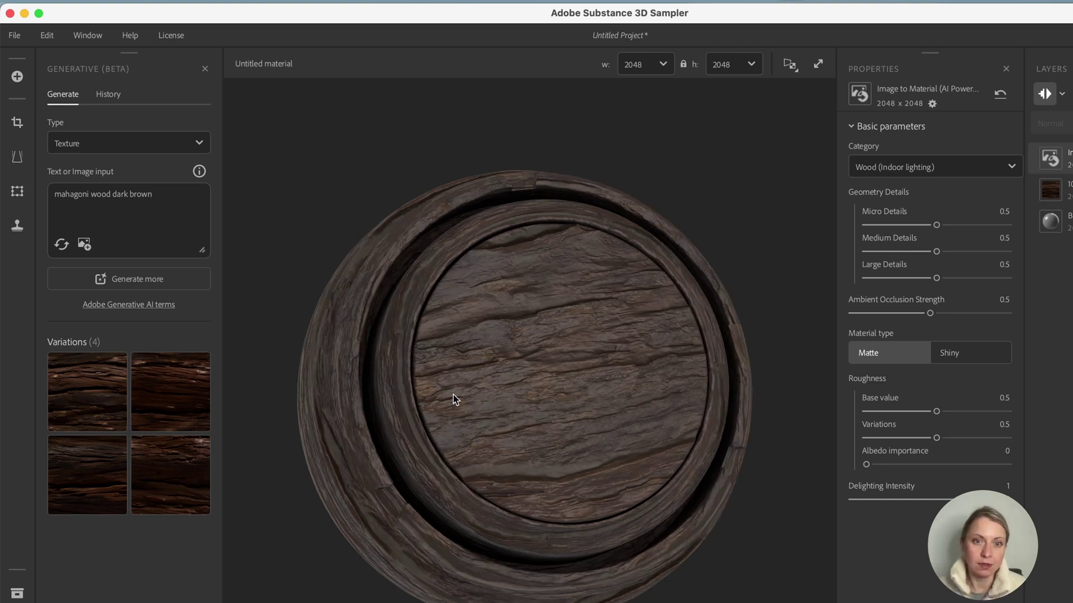
left_click_drag(454, 395, 527, 427)
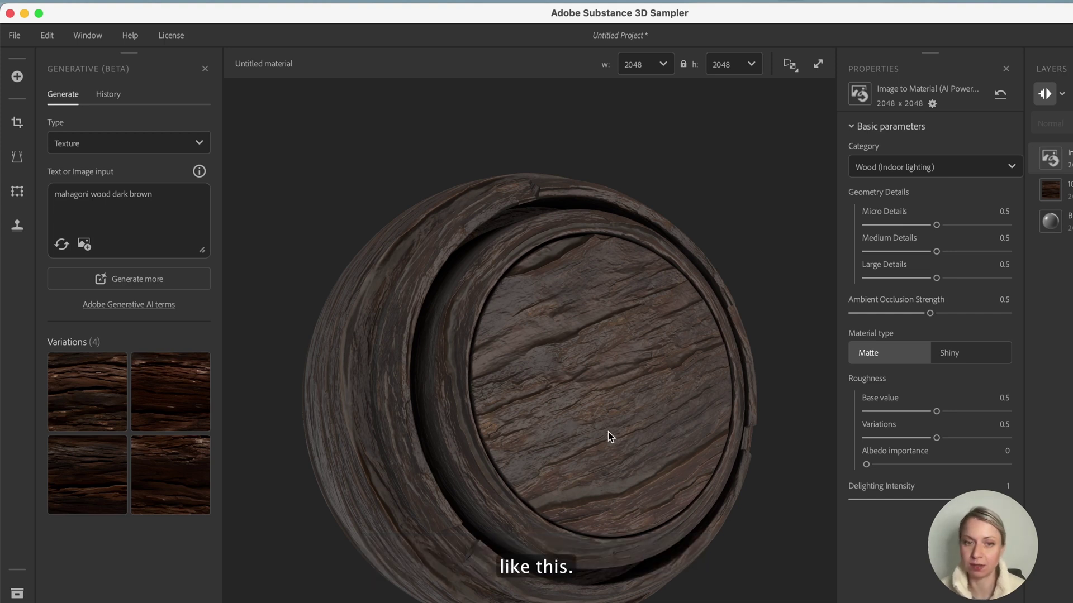
left_click_drag(936, 438, 971, 442)
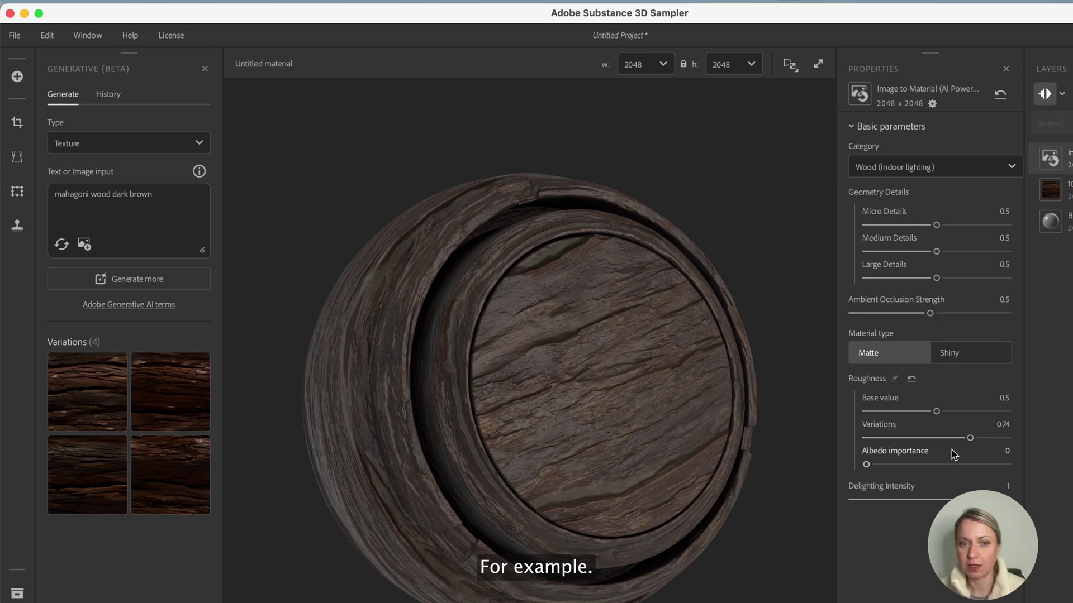
left_click_drag(972, 439, 979, 443)
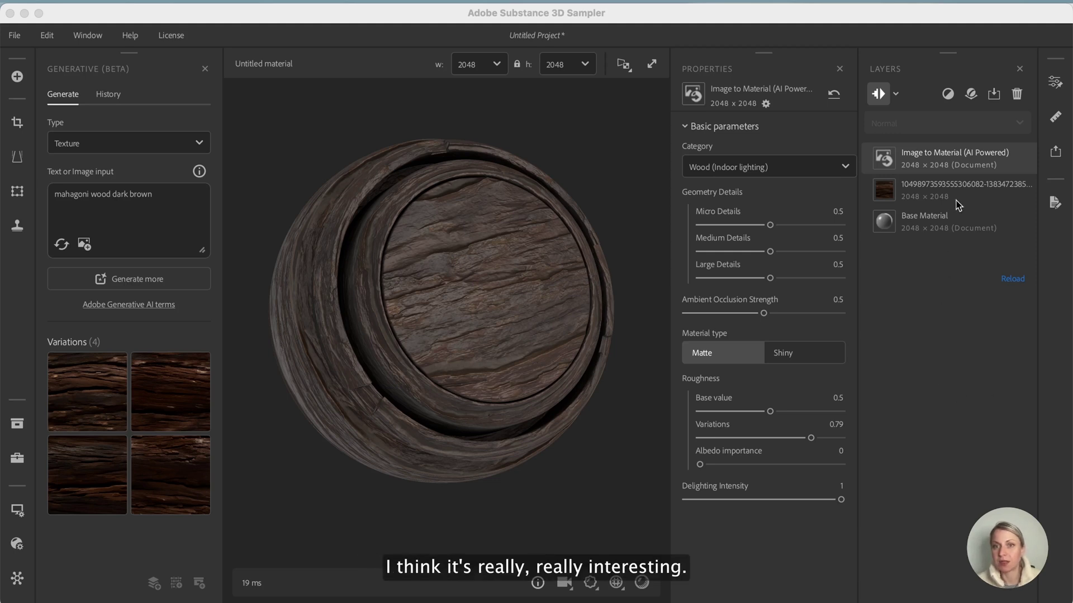
Add a Coat And Varnish filter set to Varnish with covering thickness 0.05.
left_click(948, 95)
type("v")
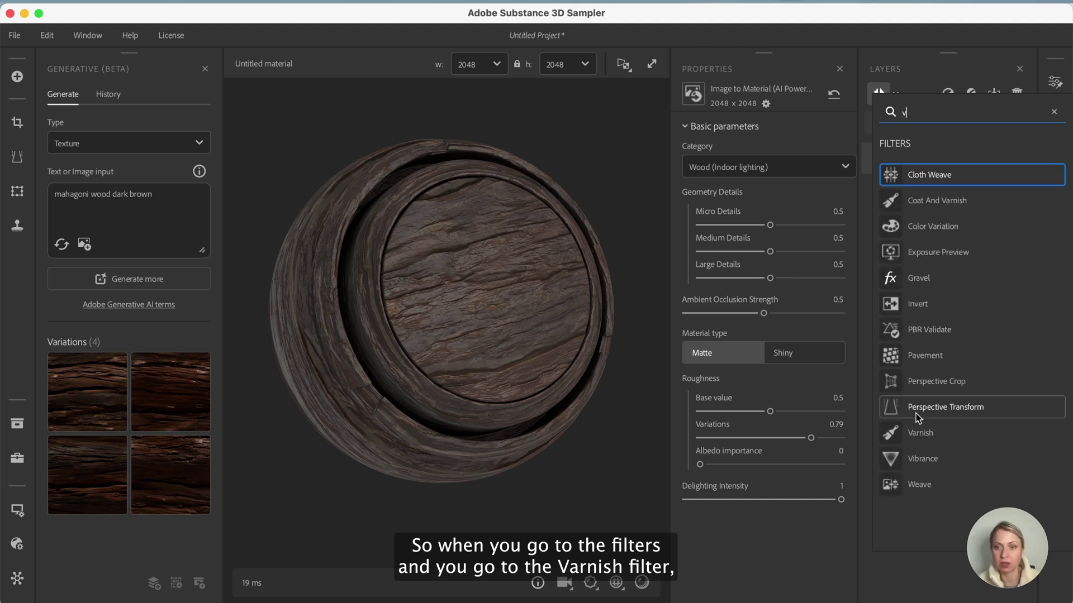
left_click(919, 434)
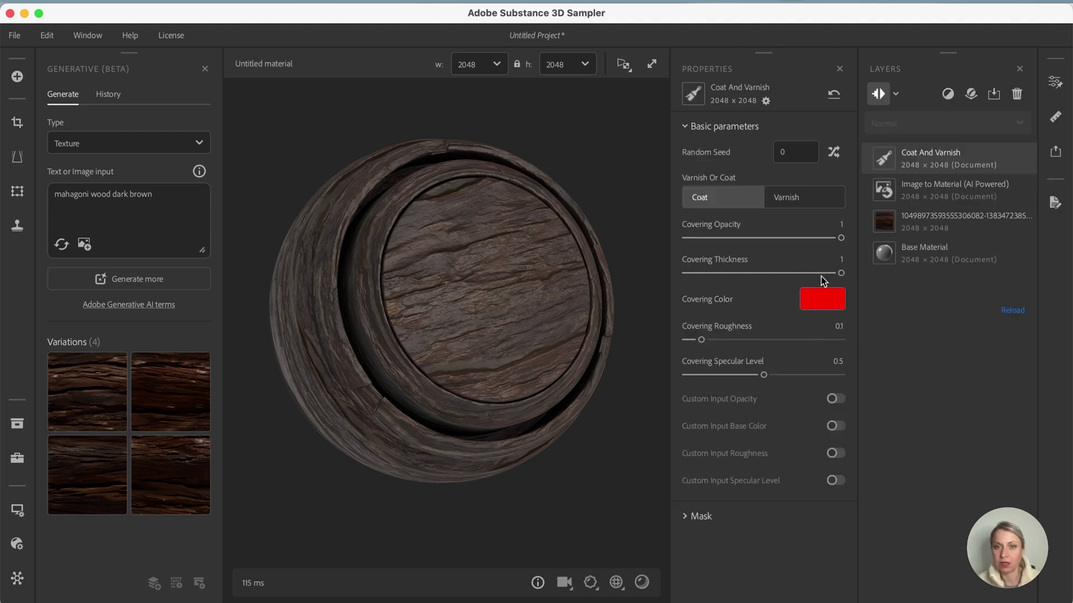
left_click(787, 197)
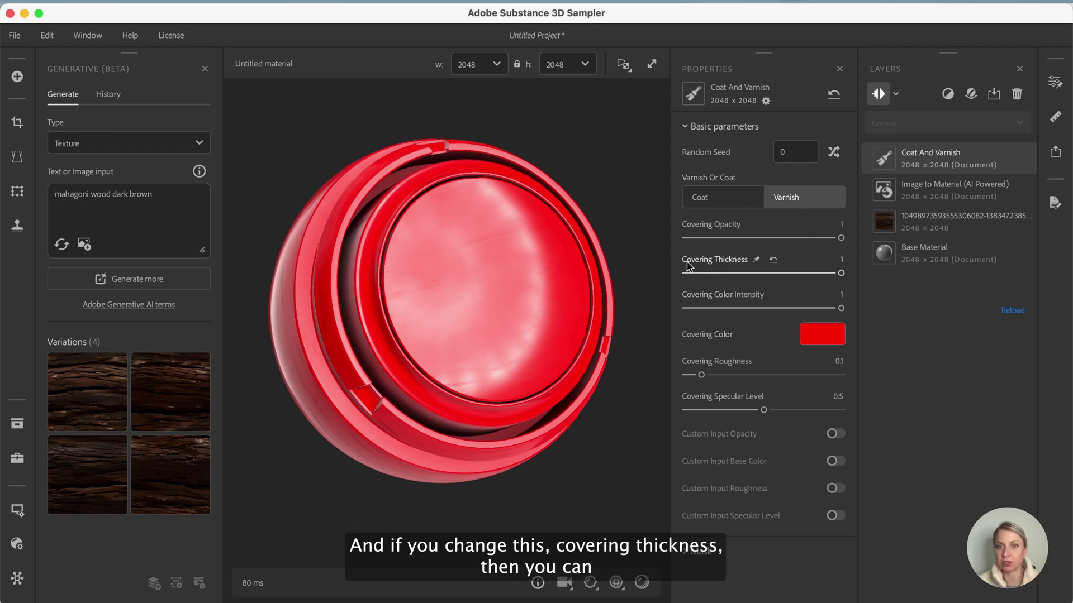
mouse_move(840, 273)
left_mouse_down()
mouse_move(687, 281)
mouse_move(702, 279)
mouse_move(693, 275)
left_mouse_up()
mouse_move(367, 309)
left_mouse_down()
mouse_move(515, 321)
mouse_move(347, 305)
left_mouse_up()
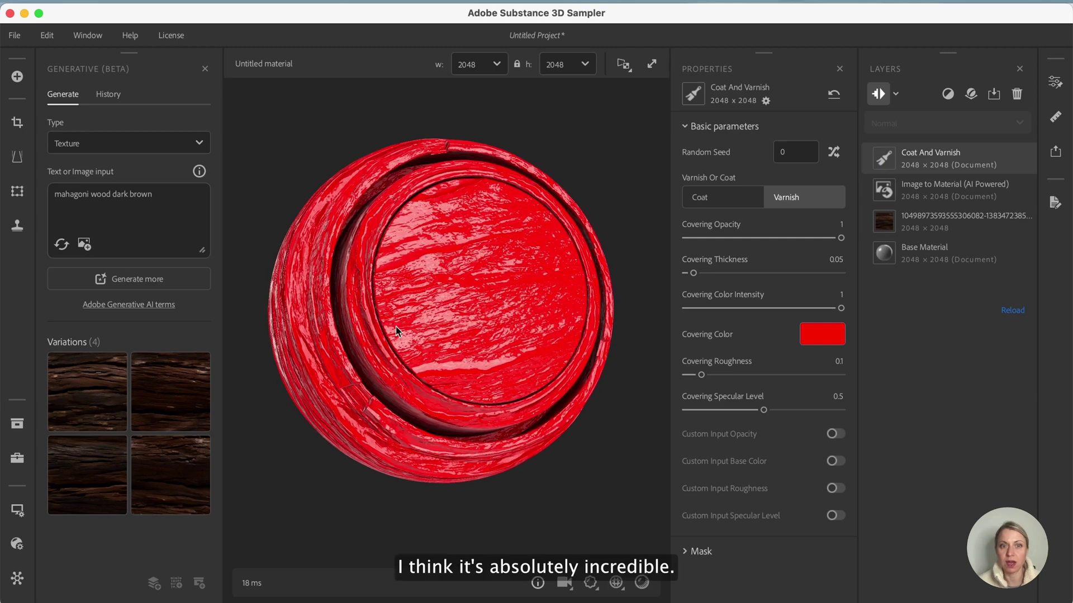
left_click(821, 335)
Try a dark blue covering colour and lower the covering opacity to 0.24.
left_click(611, 187)
mouse_move(581, 168)
left_mouse_down()
mouse_move(539, 201)
mouse_move(557, 210)
mouse_move(527, 212)
mouse_move(539, 209)
mouse_move(532, 235)
mouse_move(516, 241)
left_mouse_up()
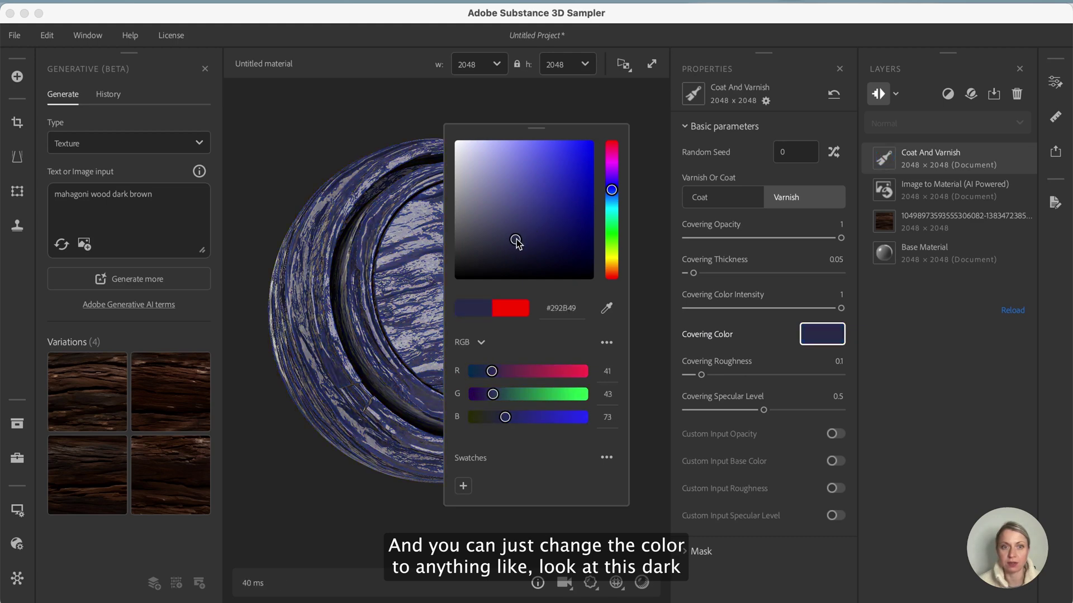
left_click(805, 338)
left_click_drag(438, 286, 443, 302)
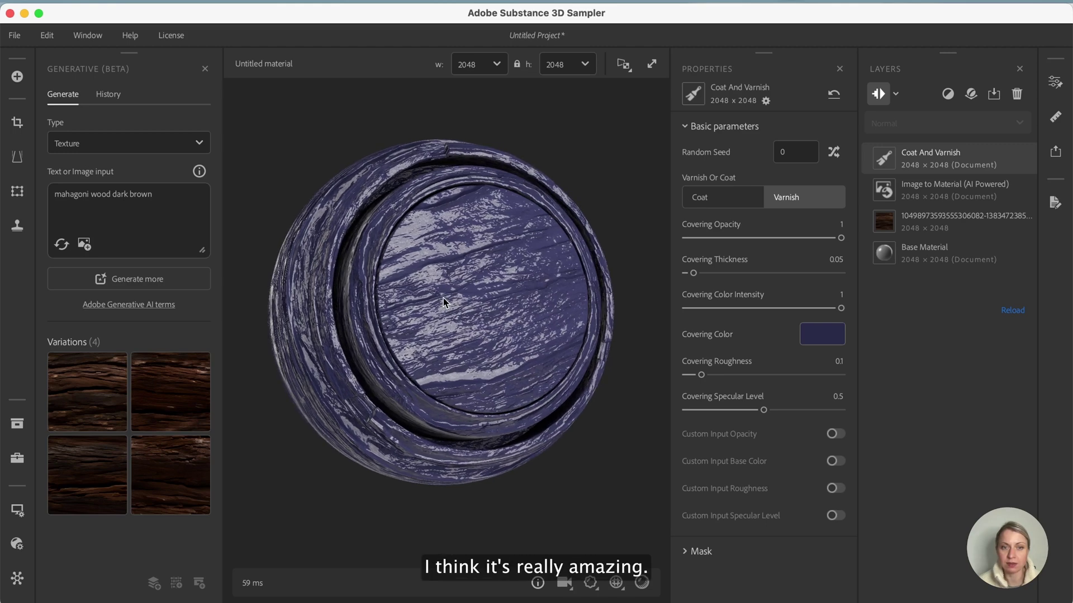
left_click_drag(840, 238, 741, 246)
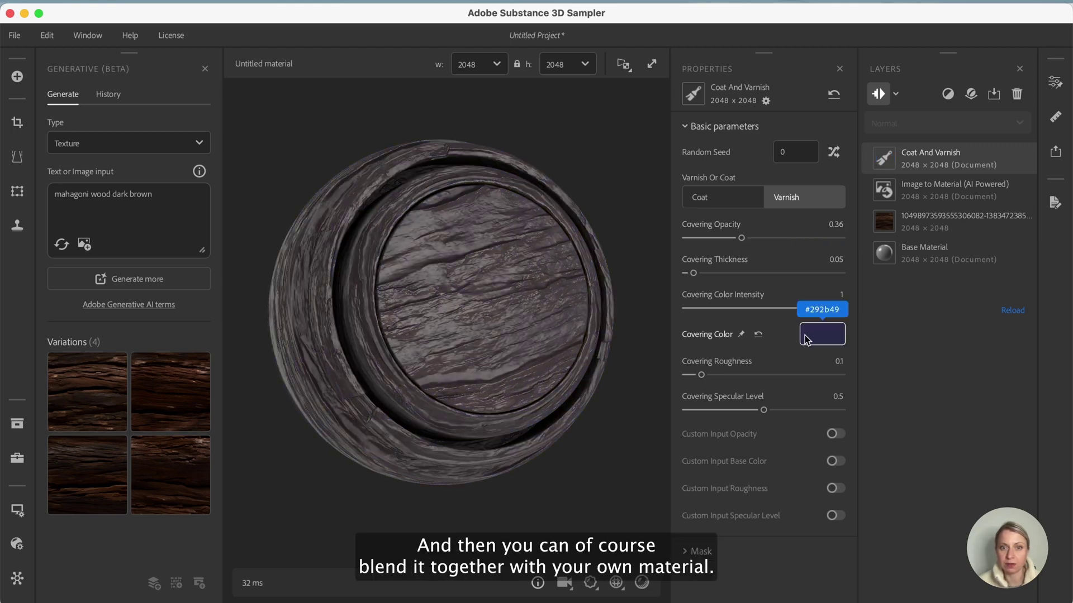
Return the covering to bright red and tune opacity to 0.36 and colour intensity.
left_click(802, 338)
left_click(613, 148)
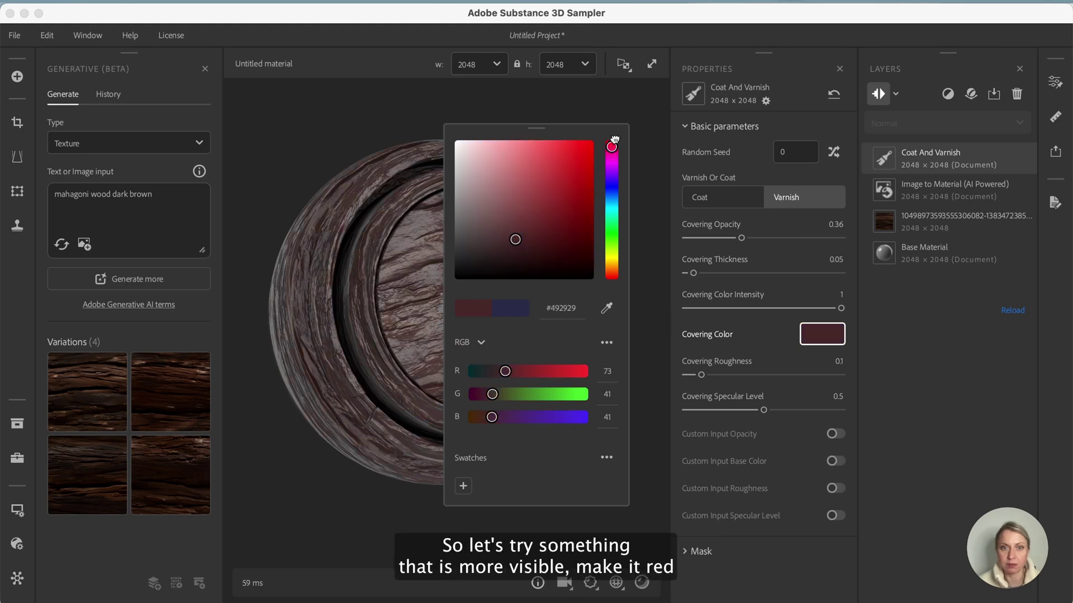
left_click_drag(581, 156, 593, 147)
left_click(814, 334)
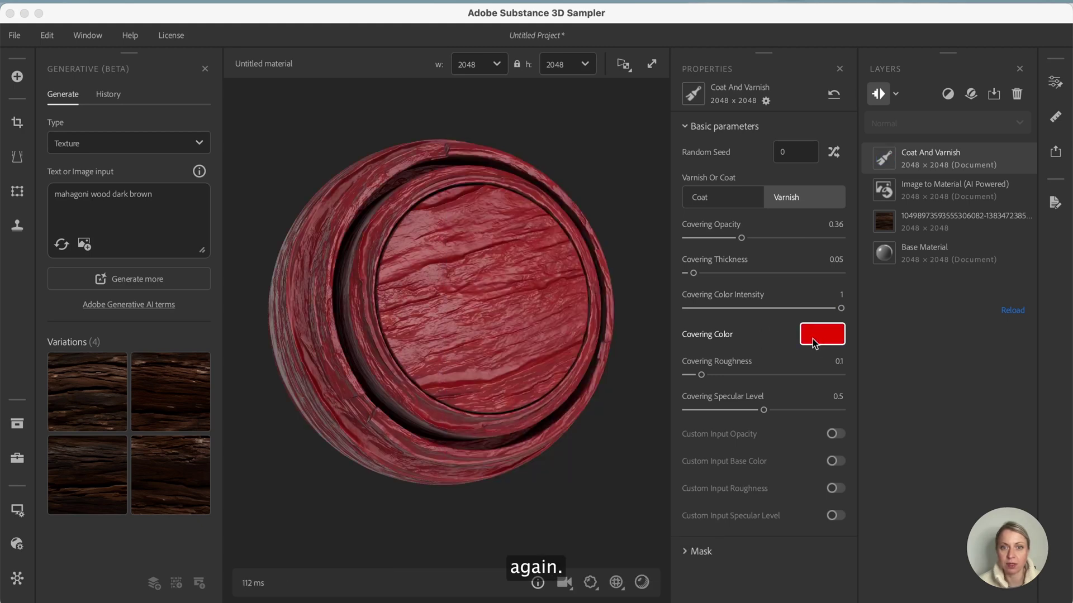
left_click_drag(742, 238, 709, 238)
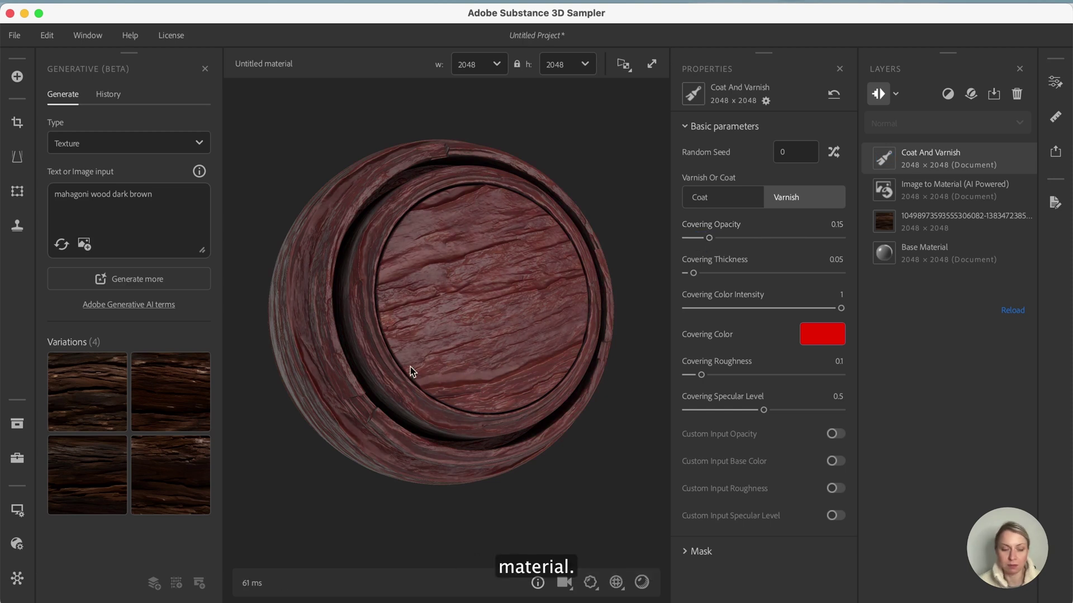
left_click_drag(400, 331, 433, 319)
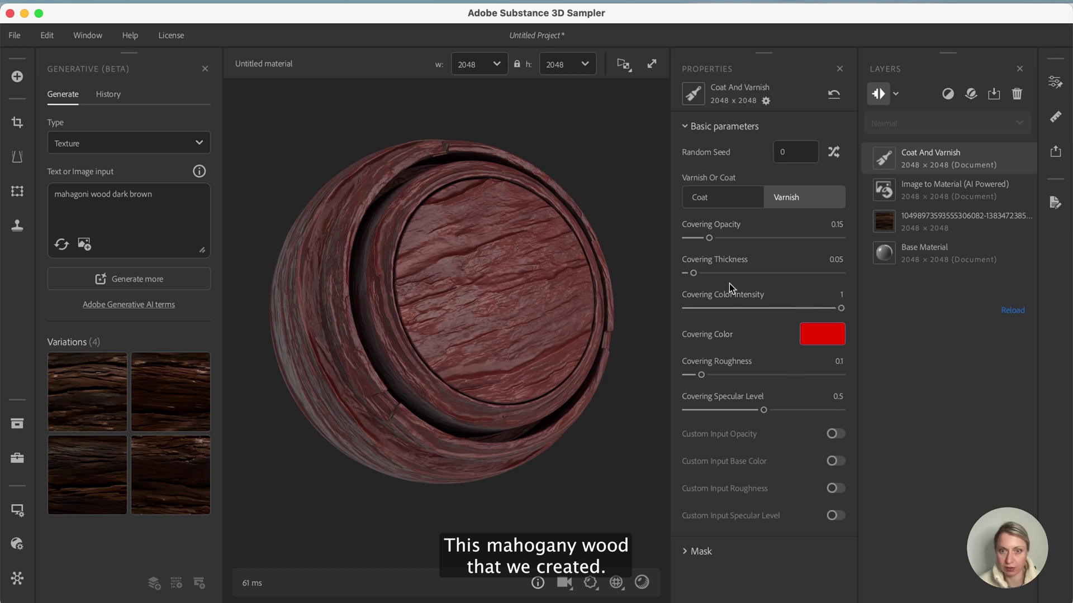
mouse_move(840, 308)
left_mouse_down()
mouse_move(735, 308)
mouse_move(841, 308)
left_mouse_up()
mouse_move(692, 275)
left_mouse_down()
mouse_move(776, 274)
mouse_move(693, 274)
left_mouse_up()
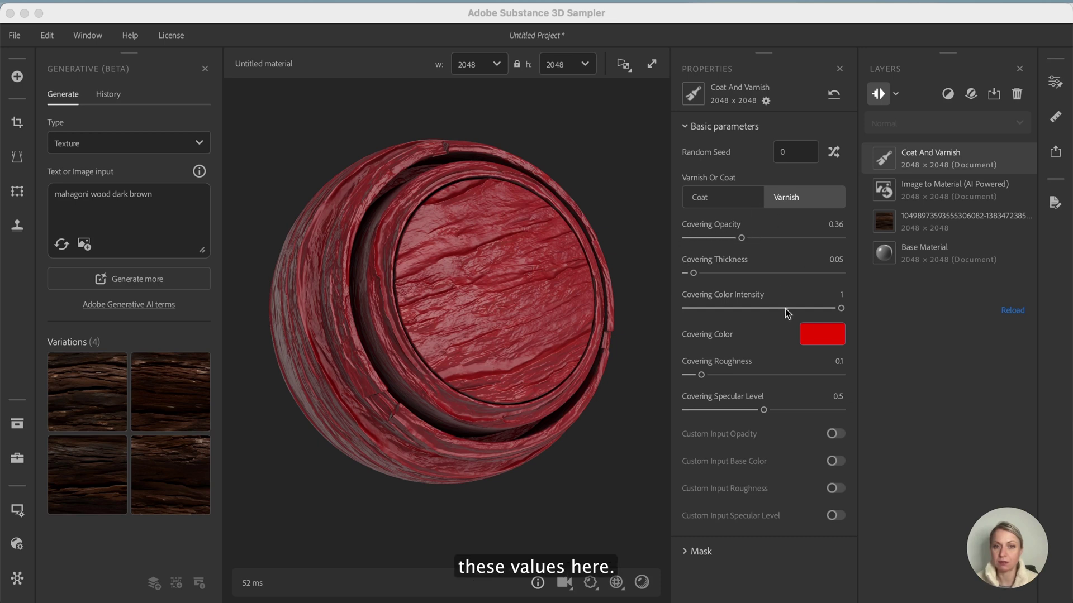
Pin the Covering Color, Roughness, Color Intensity, Thickness and Opacity parameters to expose them.
left_click(753, 335)
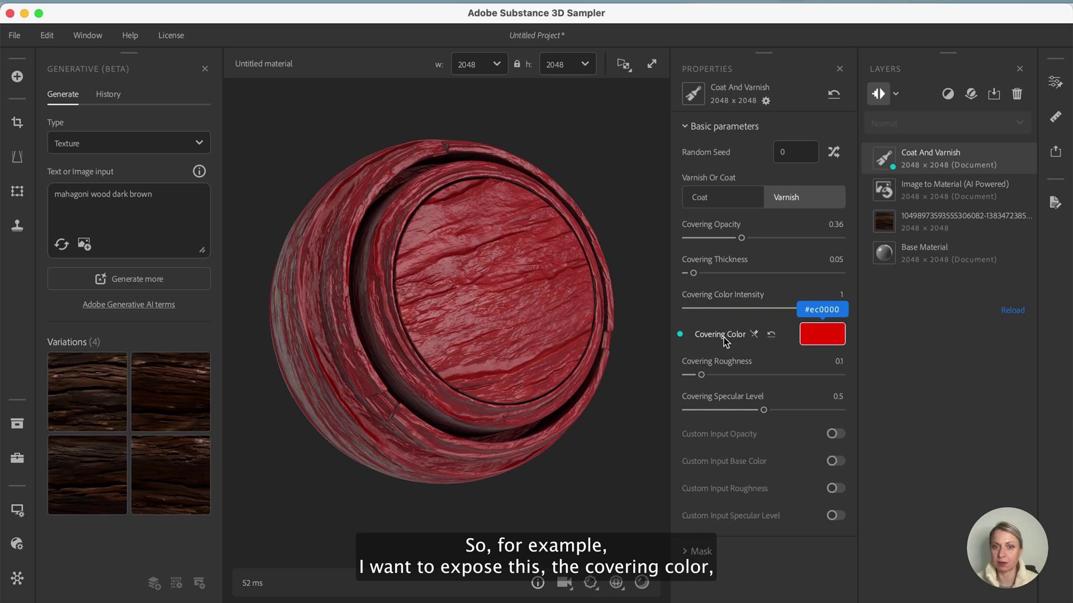
left_click(773, 362)
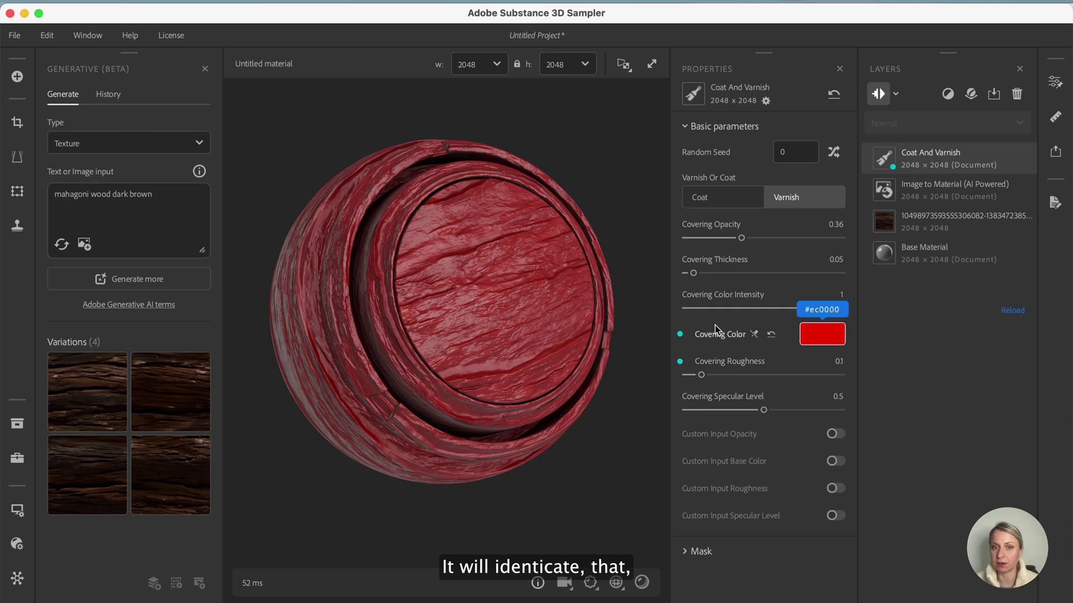
left_click(773, 301)
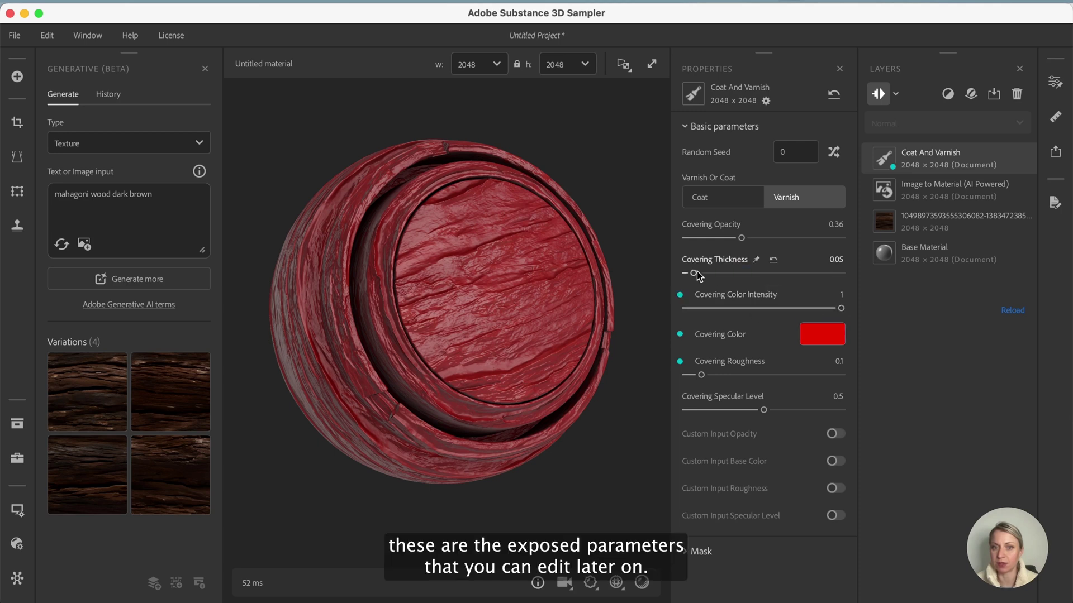
left_click(756, 259)
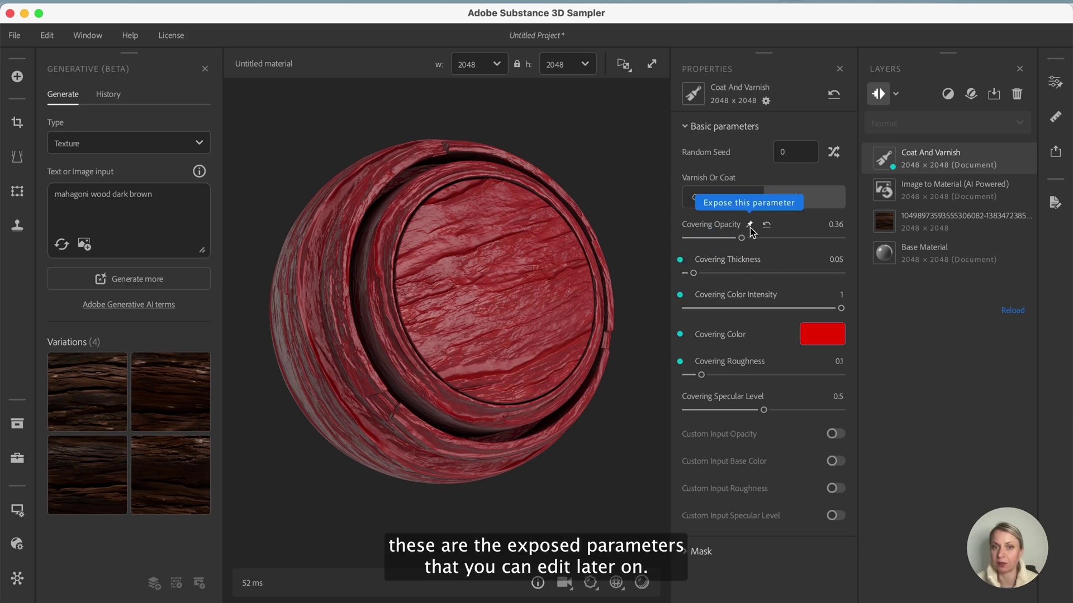
left_click(750, 224)
left_click(749, 230)
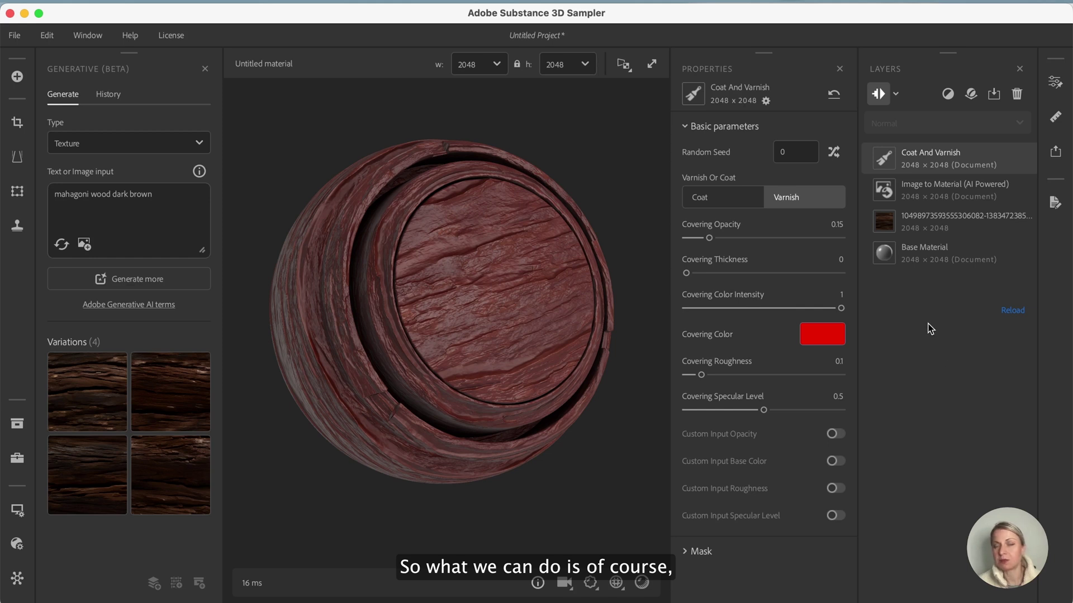
Open the Export as material settings and keep the .sbsar format at 4096 × 4096.
left_click(1054, 154)
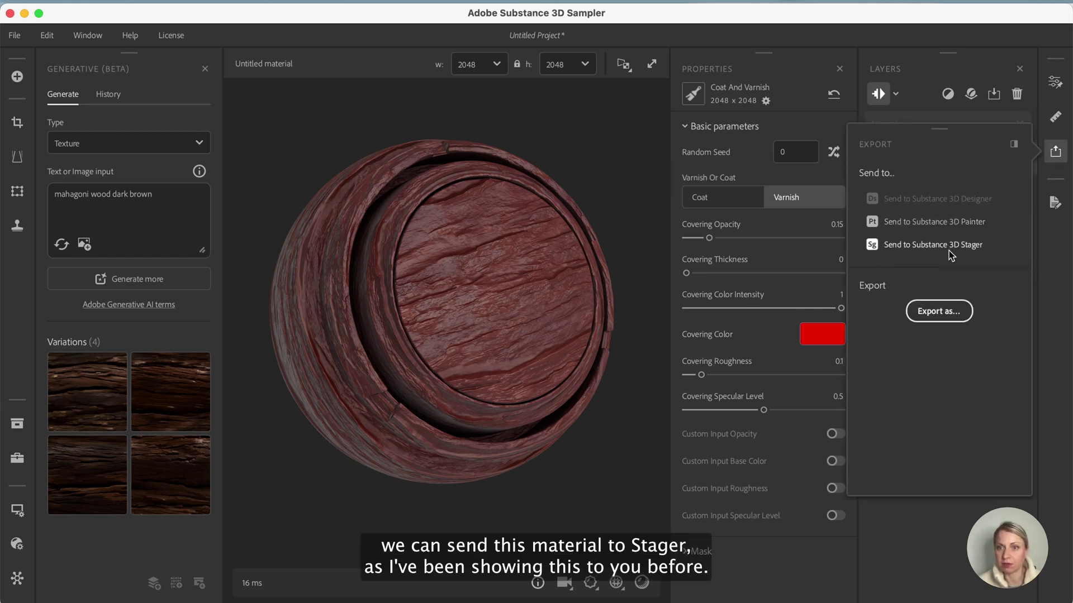
left_click(938, 311)
left_click(265, 144)
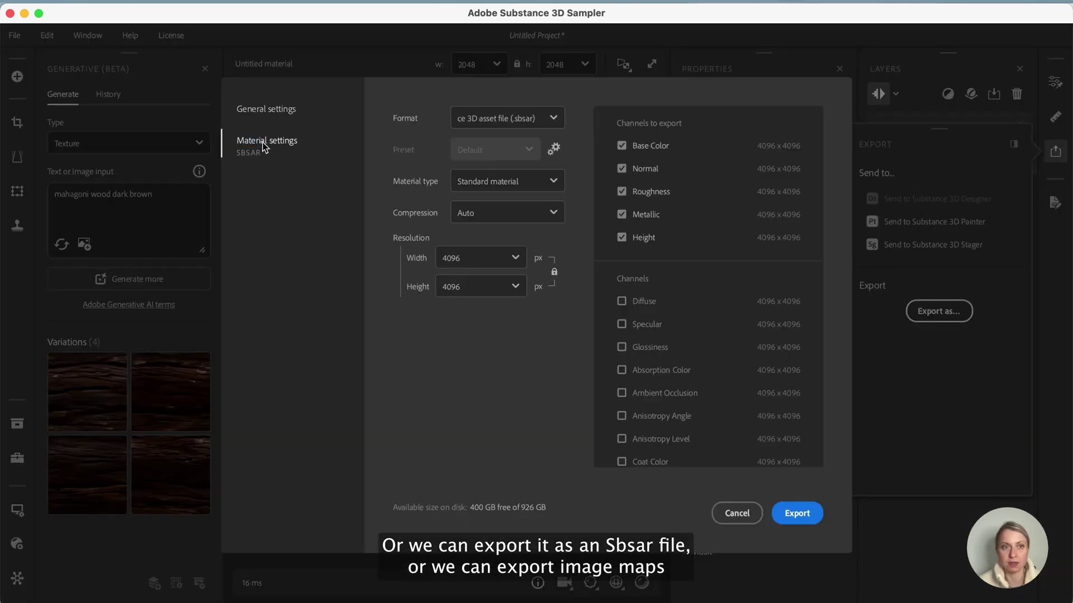
left_click(532, 120)
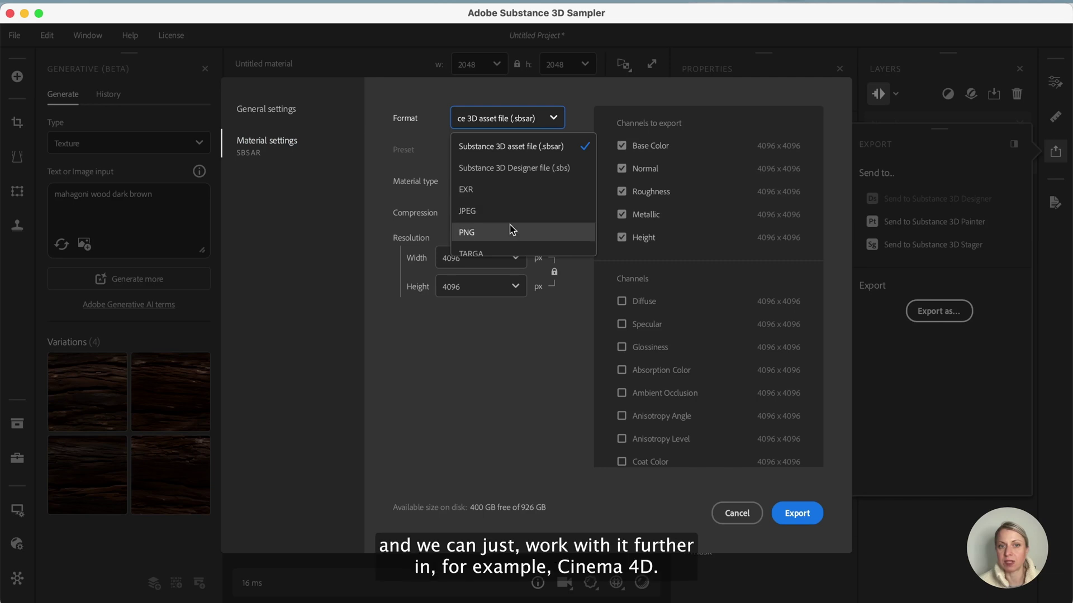
left_click(431, 123)
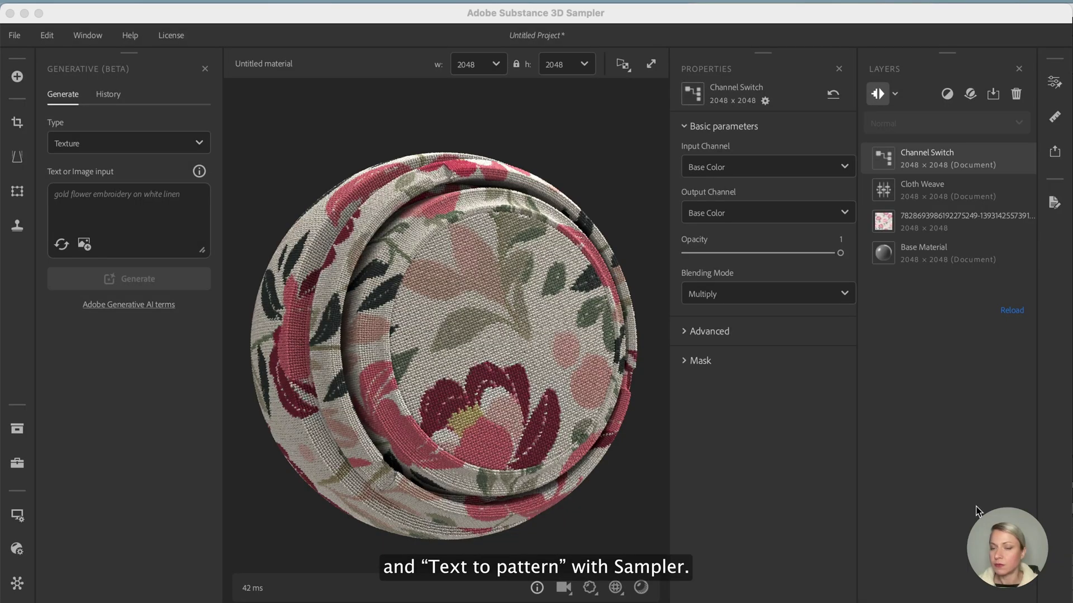
Clear the old prompt and switch the generation type from Texture to Pattern.
key("BackSpace")
key("BackSpace")
key("BackSpace")
key("BackSpace")
key("BackSpace")
key("BackSpace")
key("BackSpace")
key("BackSpace")
key("BackSpace")
key("BackSpace")
key("BackSpace")
key("BackSpace")
key("BackSpace")
key("BackSpace")
key("BackSpace")
key("BackSpace")
key("BackSpace")
key("BackSpace")
key("BackSpace")
key("BackSpace")
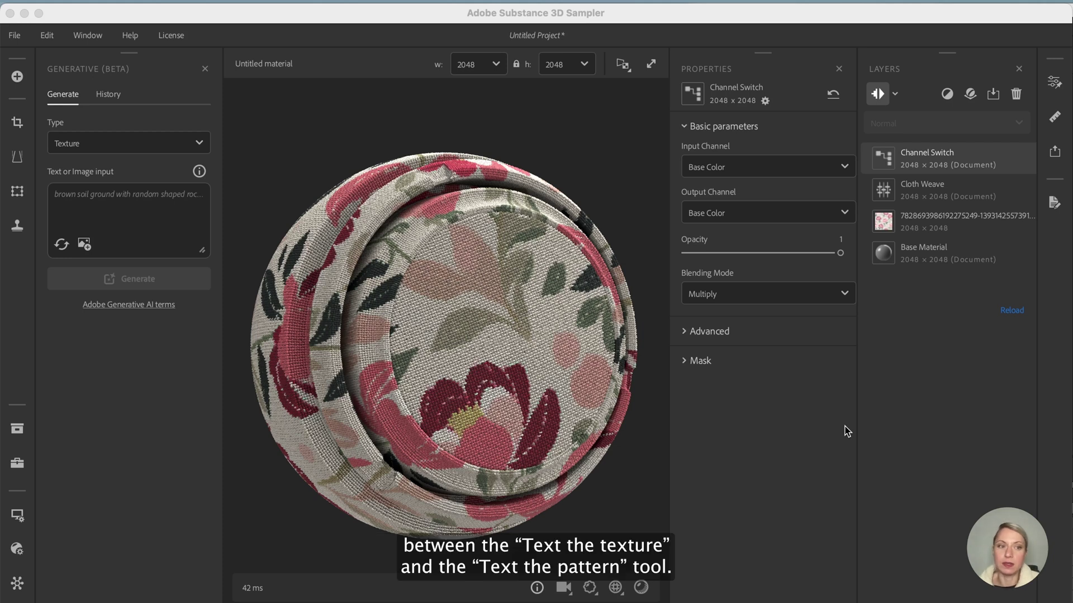
left_click(195, 144)
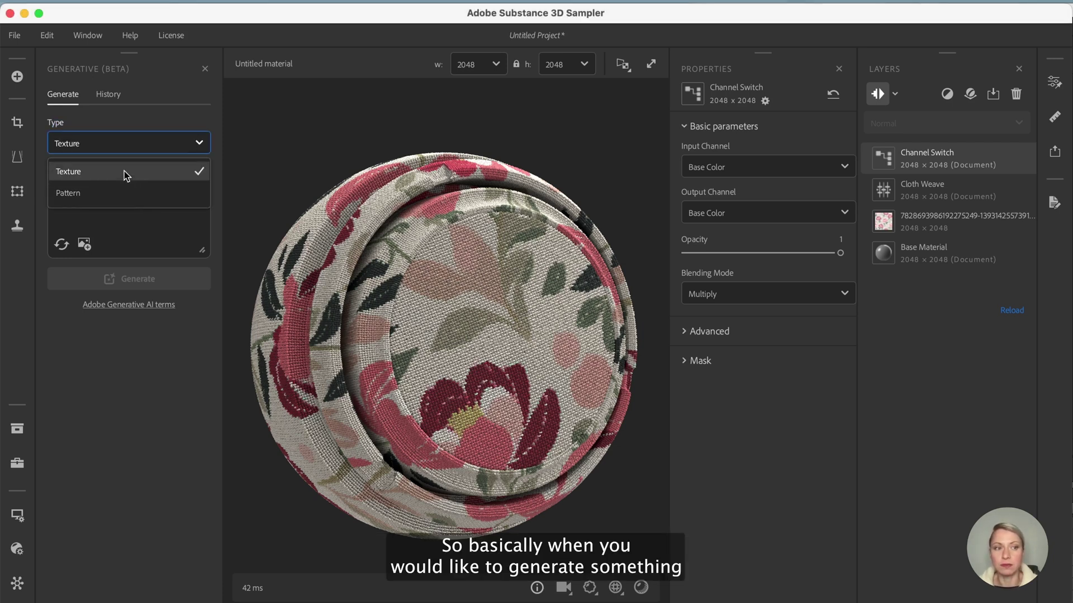
left_click(102, 171)
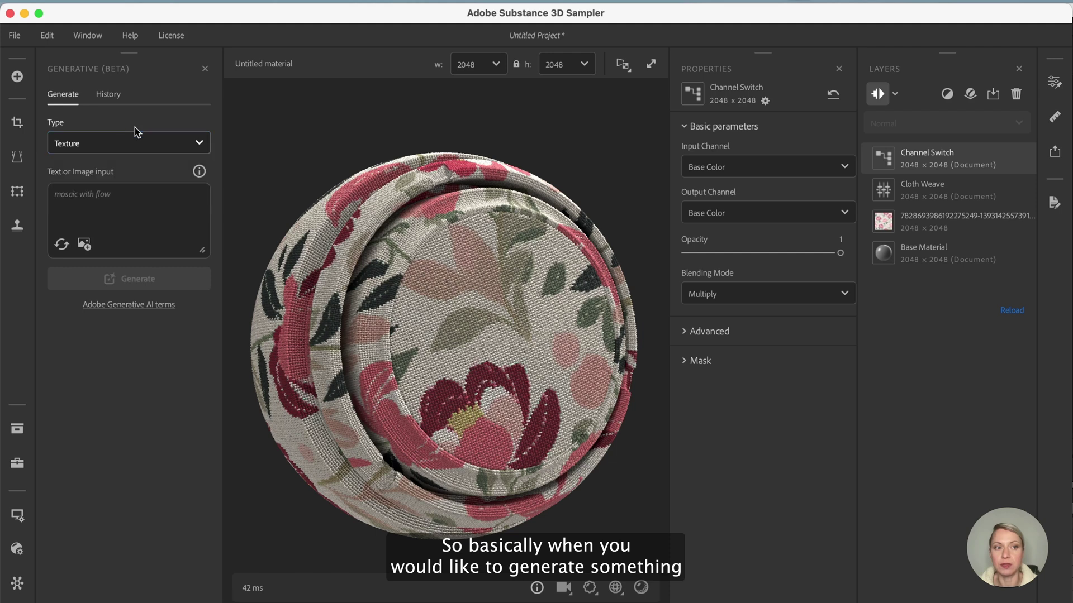
left_click(109, 143)
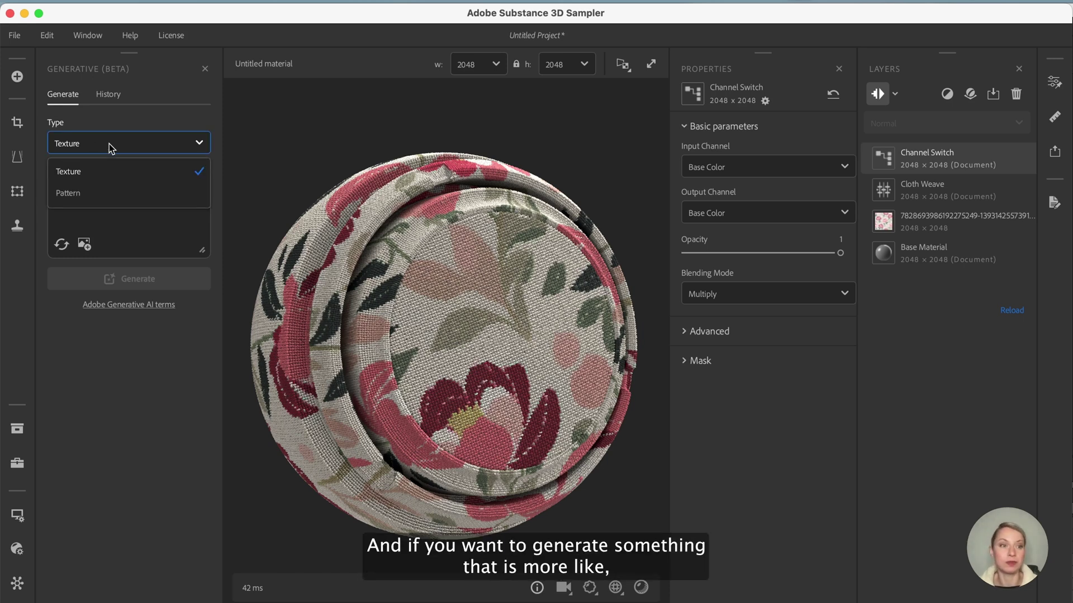
left_click(105, 193)
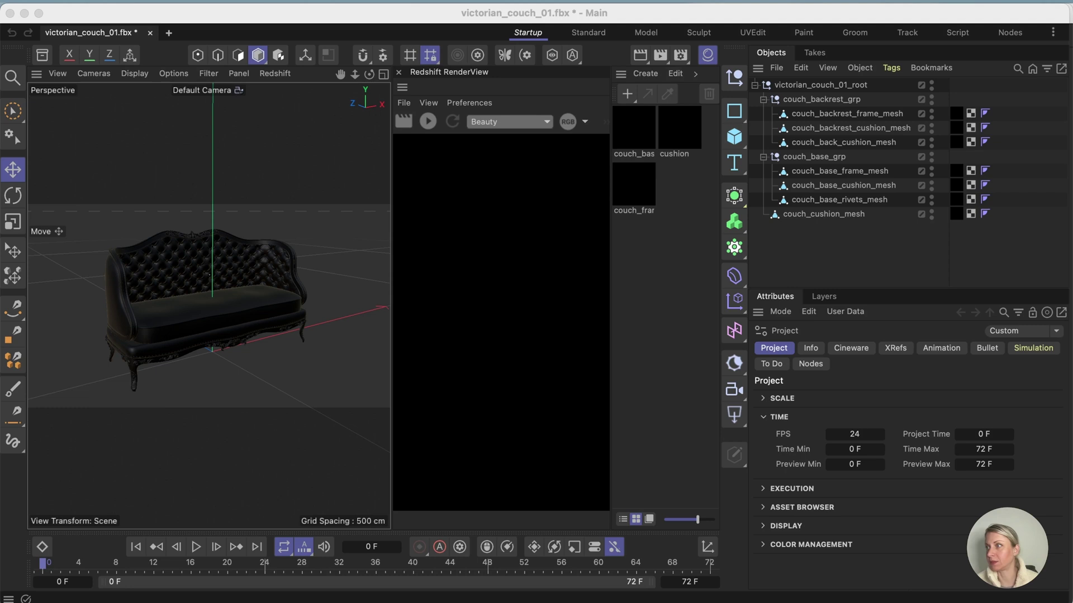
Import mahagoni_wood.sbsar as a material and apply it to the backrest and base frames.
left_click_drag(1064, 291, 664, 275)
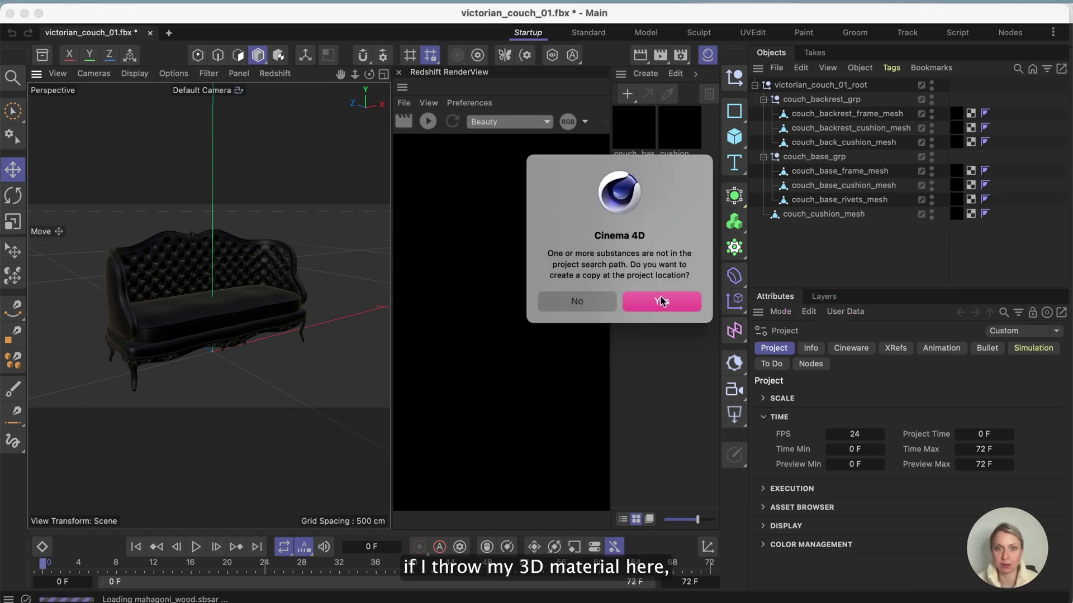
left_click(648, 302)
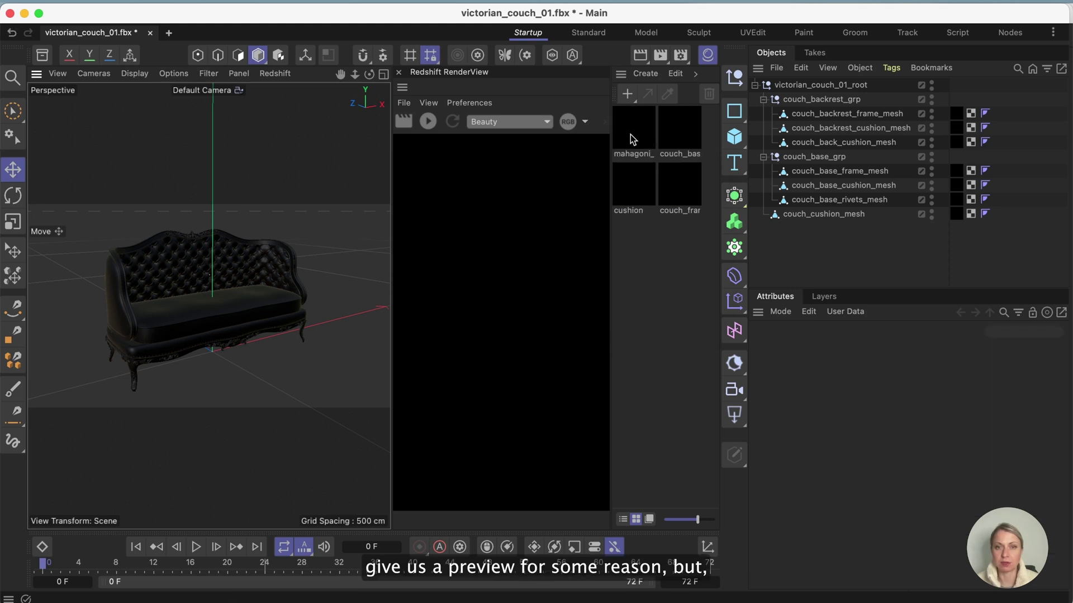
left_click_drag(632, 140, 959, 120)
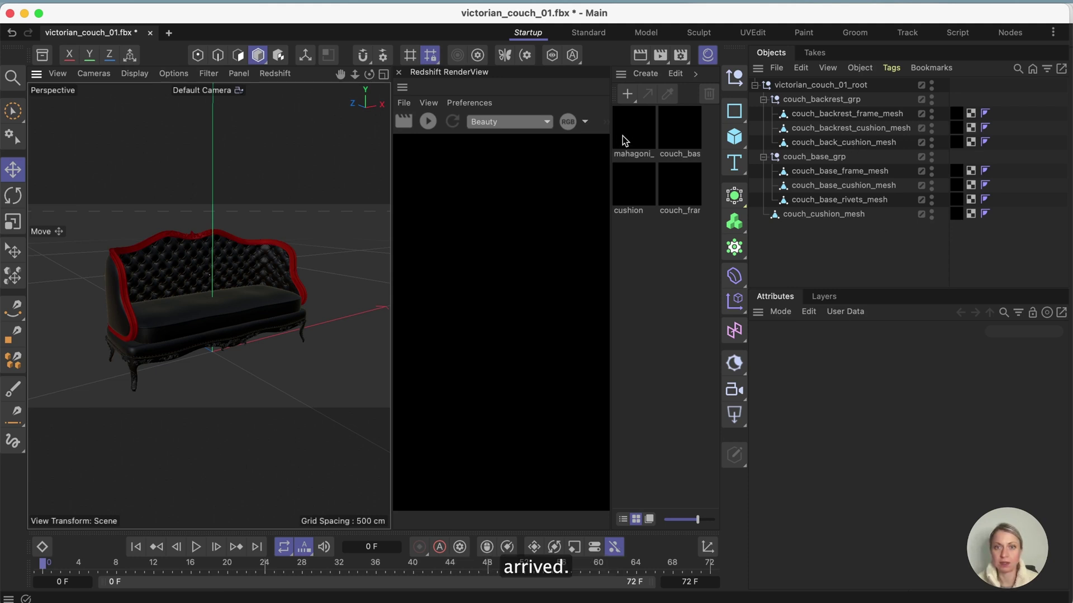
left_click_drag(625, 140, 955, 171)
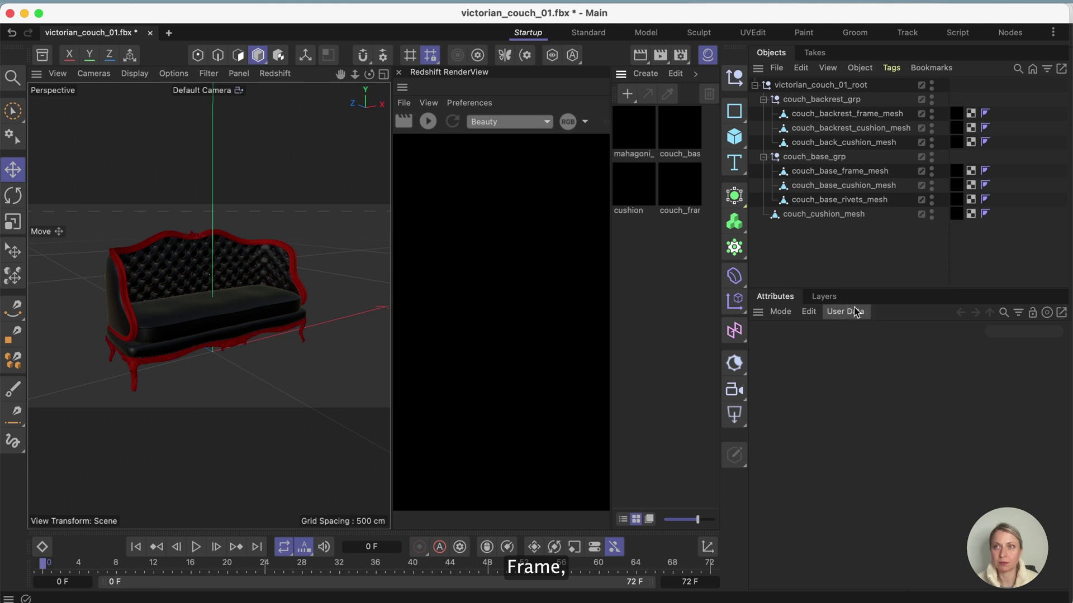
Orbit around the couch to check the red frames, ending on a frontal view.
left_click_drag(204, 319, 215, 277, "alt")
scroll(162, 349, "up", 10)
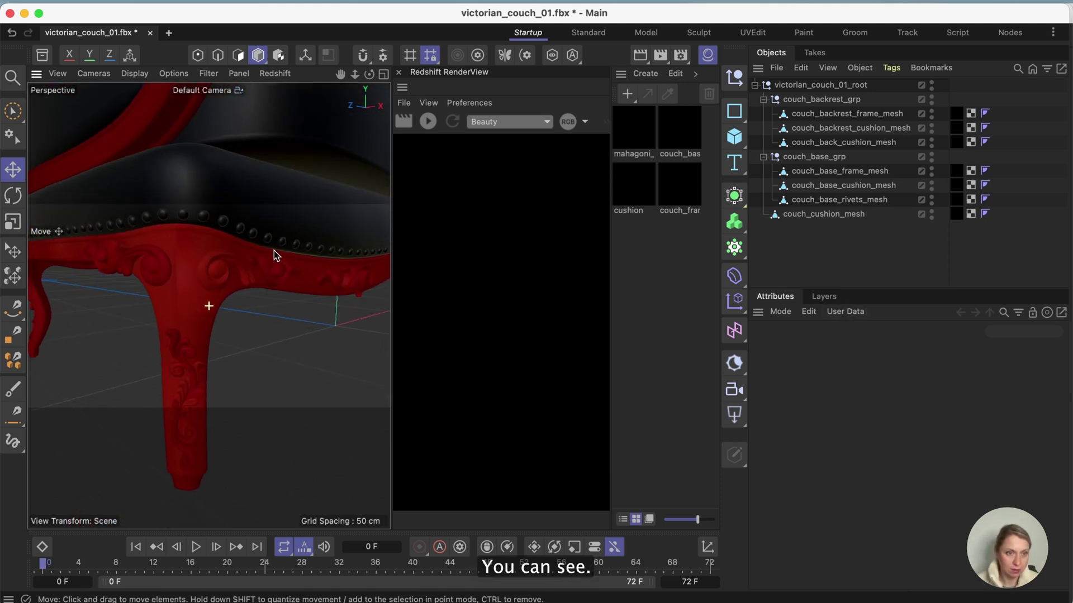
left_click_drag(308, 225, 211, 287, "alt")
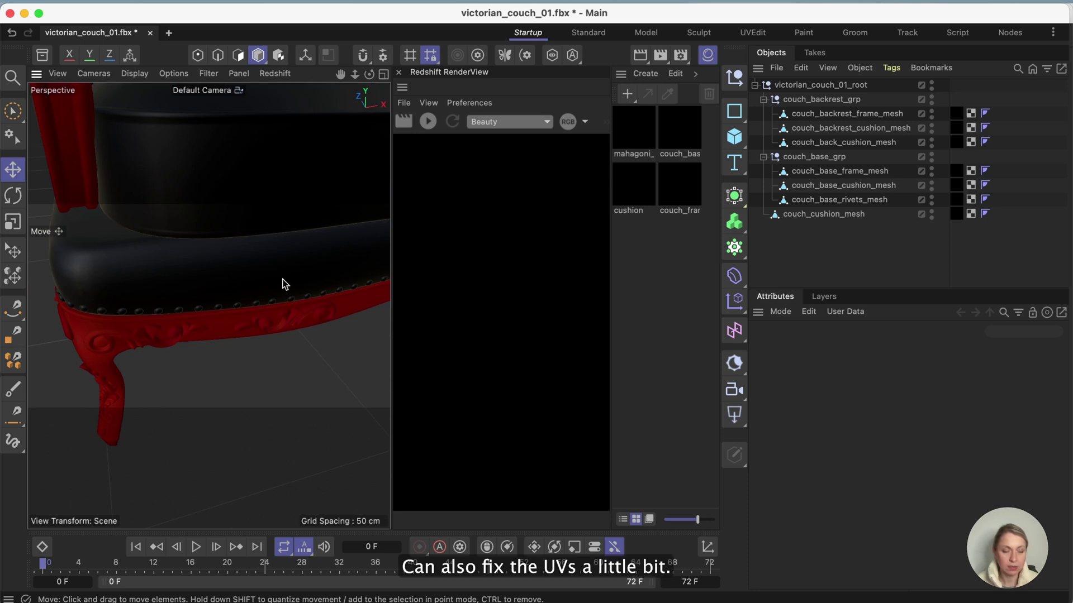
left_click_drag(285, 283, 314, 259, "alt")
scroll(307, 254, "down", 10)
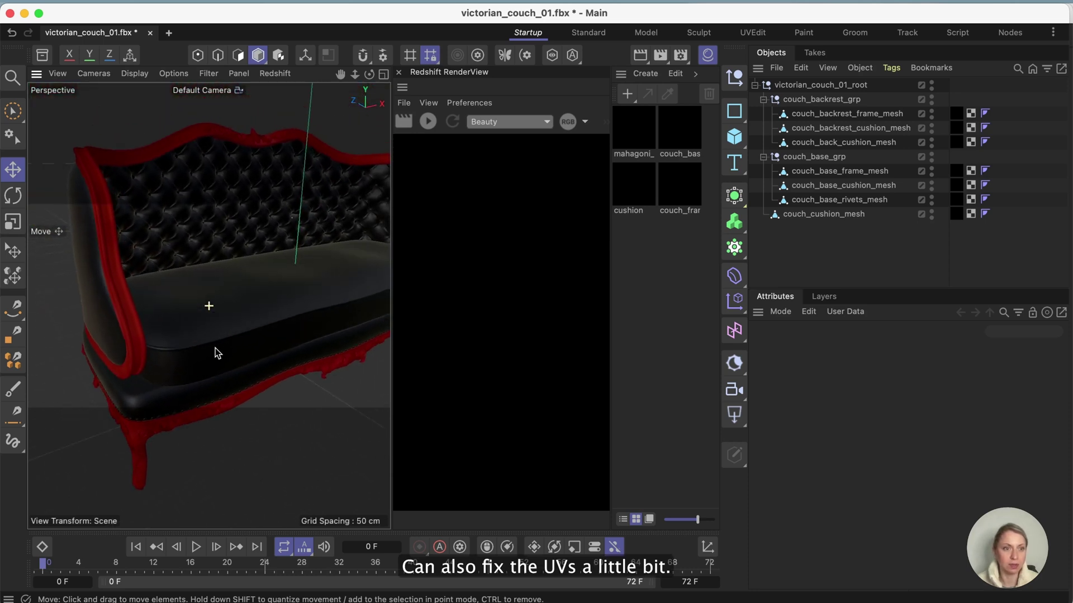
mouse_move(224, 315)
left_mouse_down("alt")
mouse_move(213, 302)
mouse_move(227, 312)
mouse_move(227, 282)
left_mouse_up("alt")
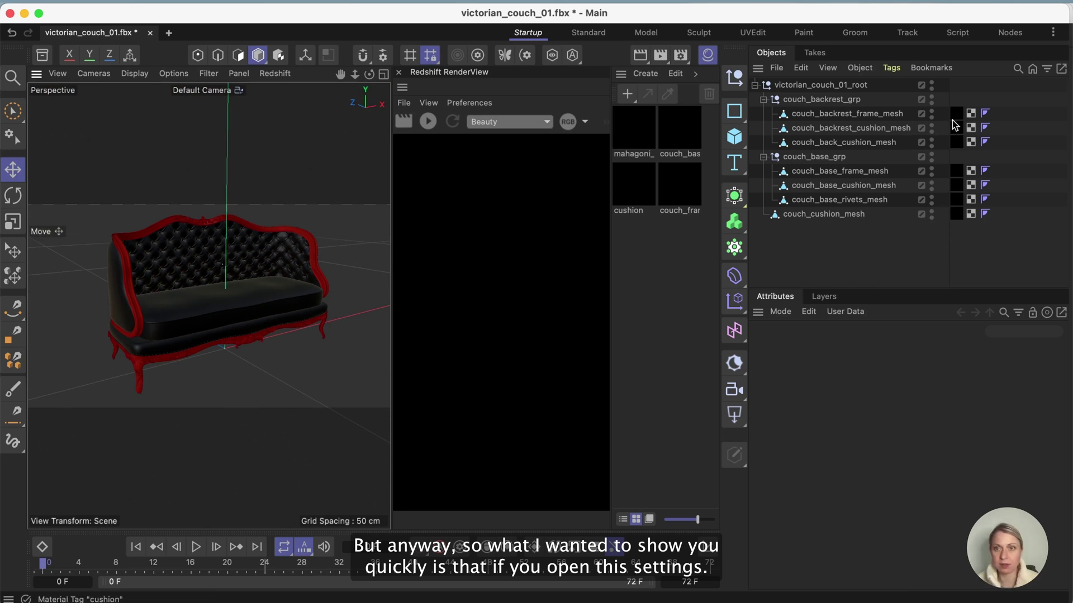
Open the mahagoni_wood node graph and raise the substance resolution from 1024 to 2048.
double_click(631, 139)
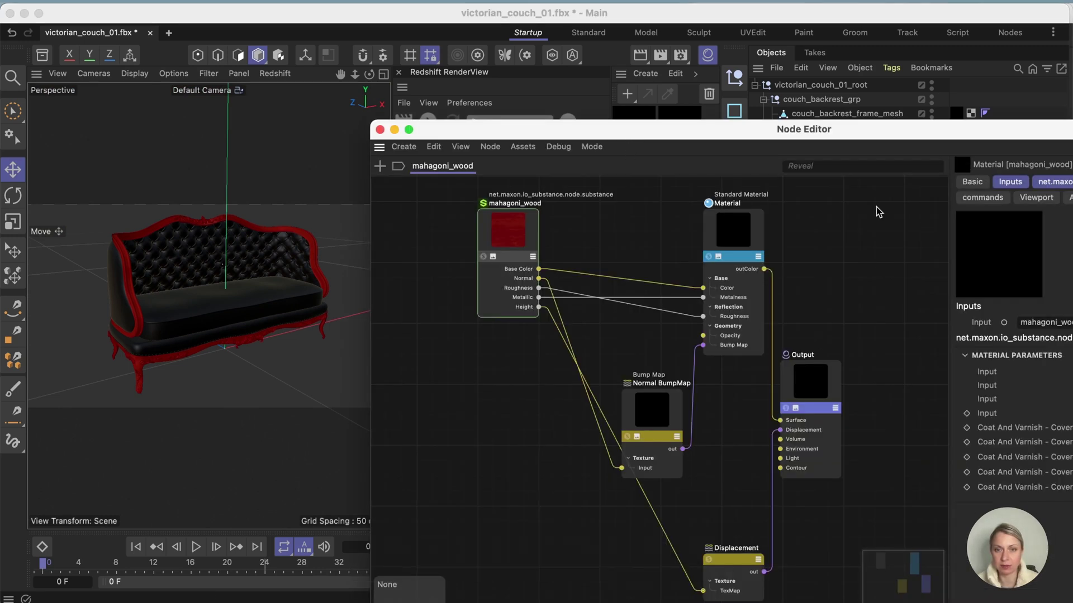
left_click_drag(849, 129, 717, 50)
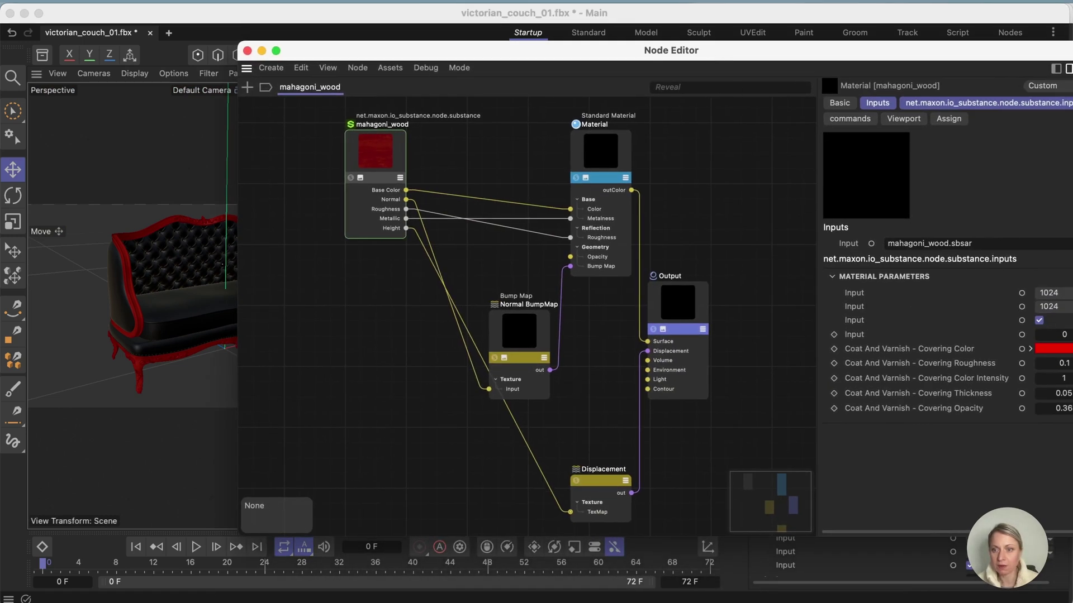
left_click_drag(889, 56, 743, 44)
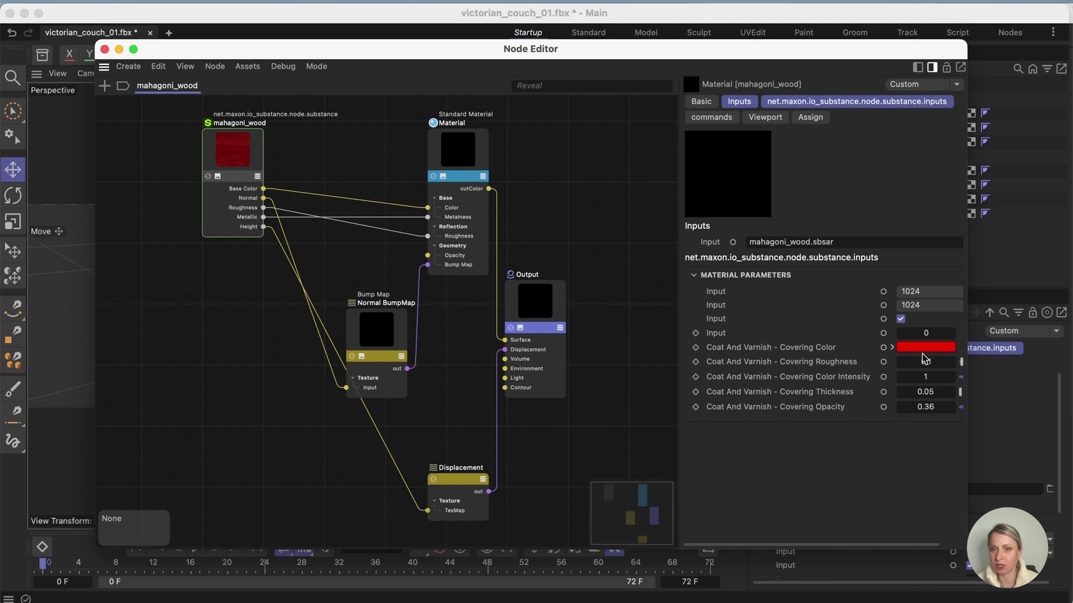
left_click(926, 292)
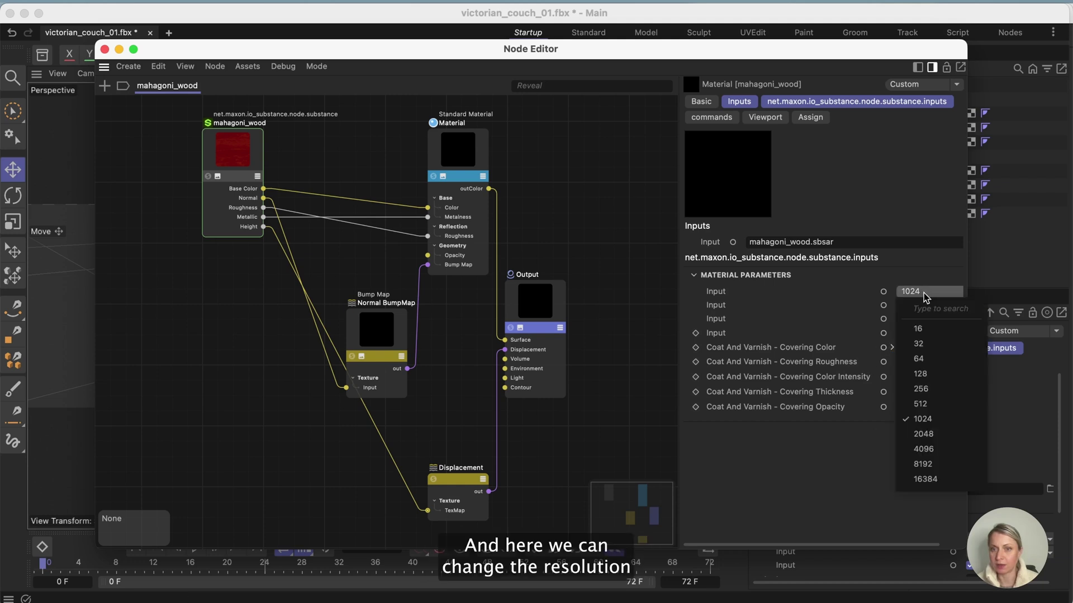
left_click(918, 438)
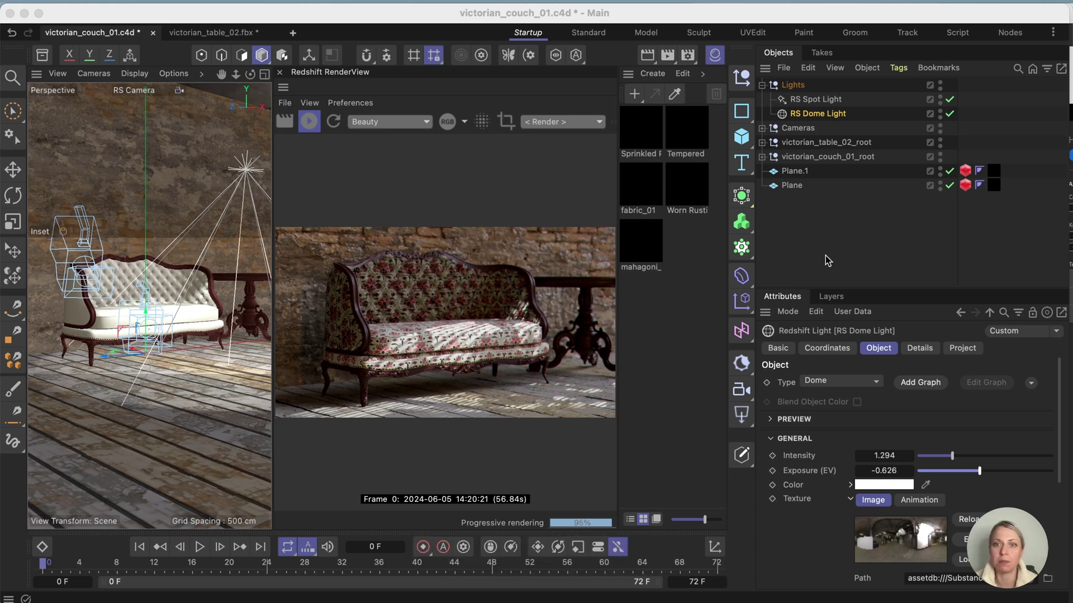
Render through RS Camera.2 for a close-up of the floral fabric beside the wooden arm.
left_click(762, 129)
left_click(950, 145)
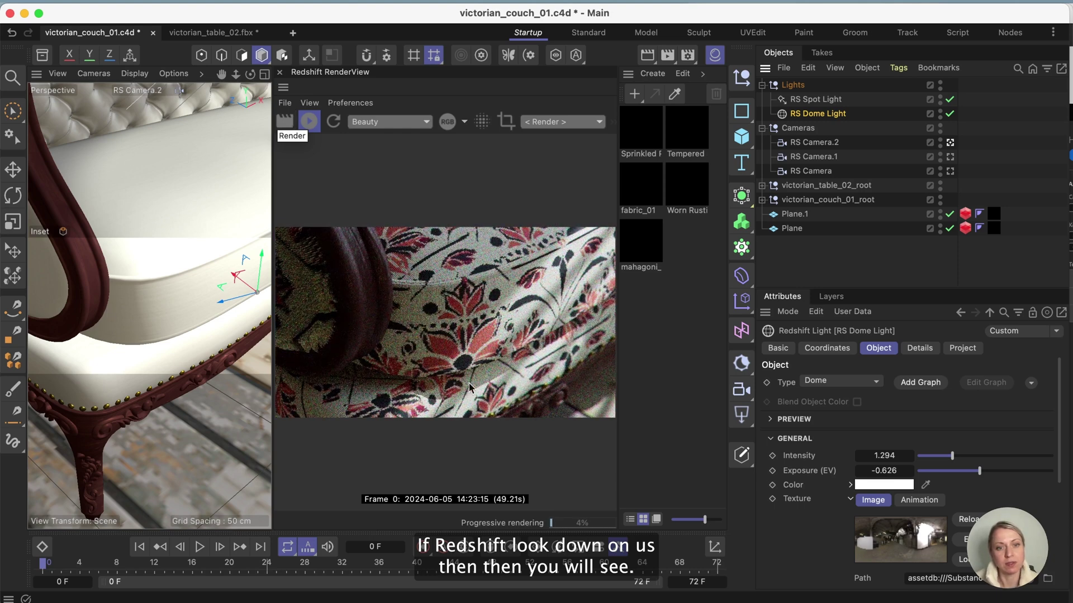
scroll(406, 307, "up", 5)
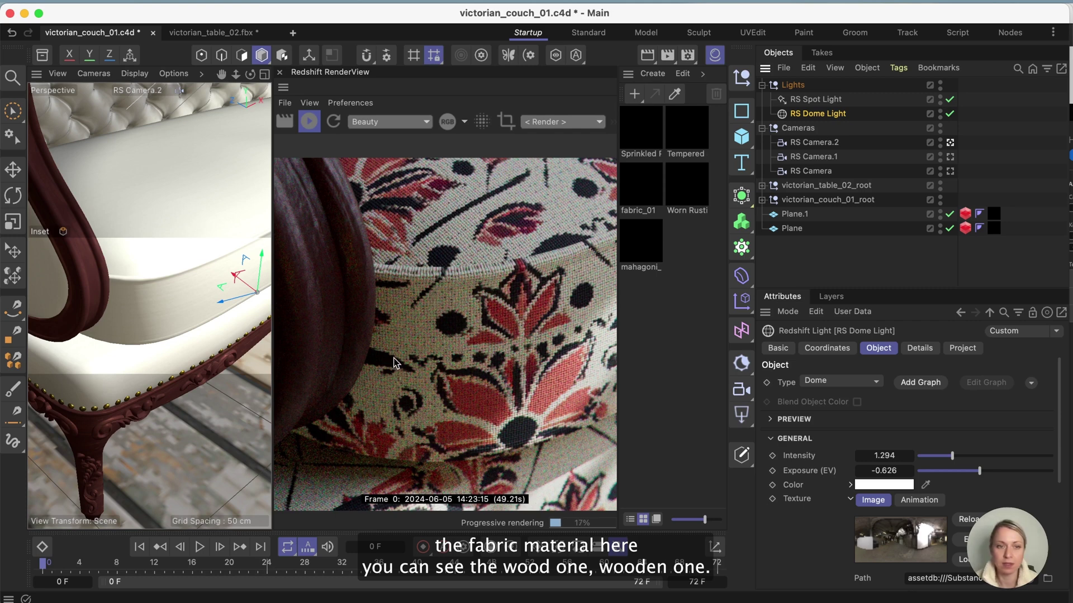
scroll(376, 317, "down", 5)
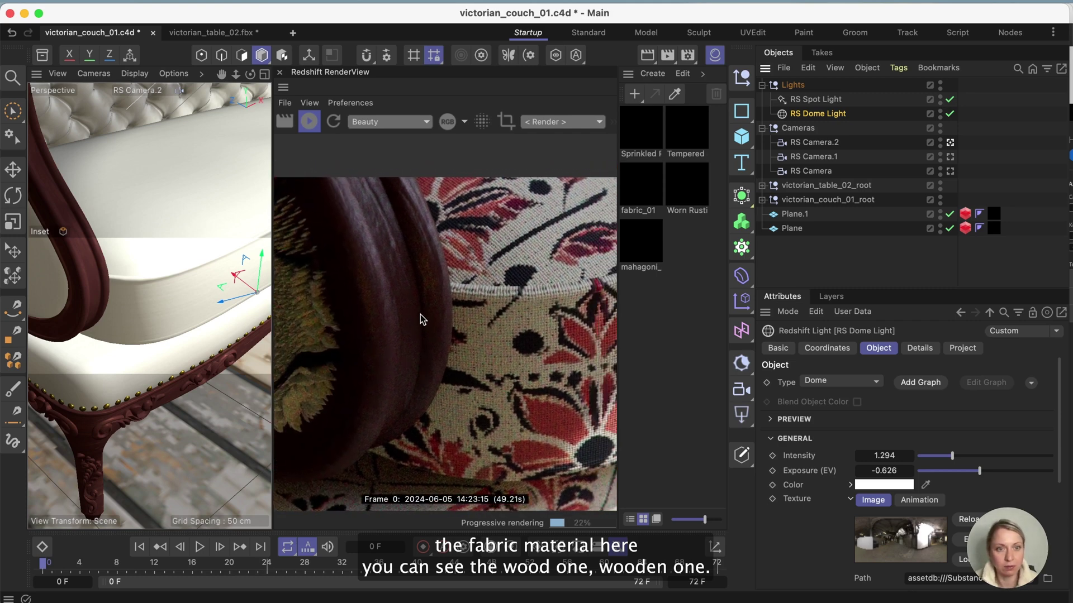
scroll(514, 344, "up", 2)
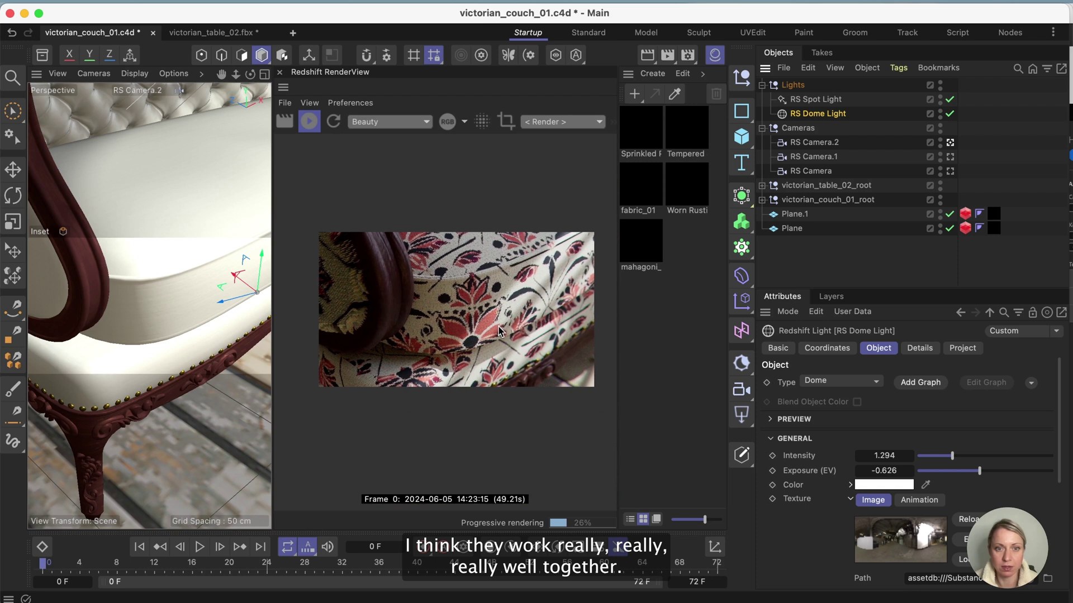
middle_click_drag(482, 316, 468, 314)
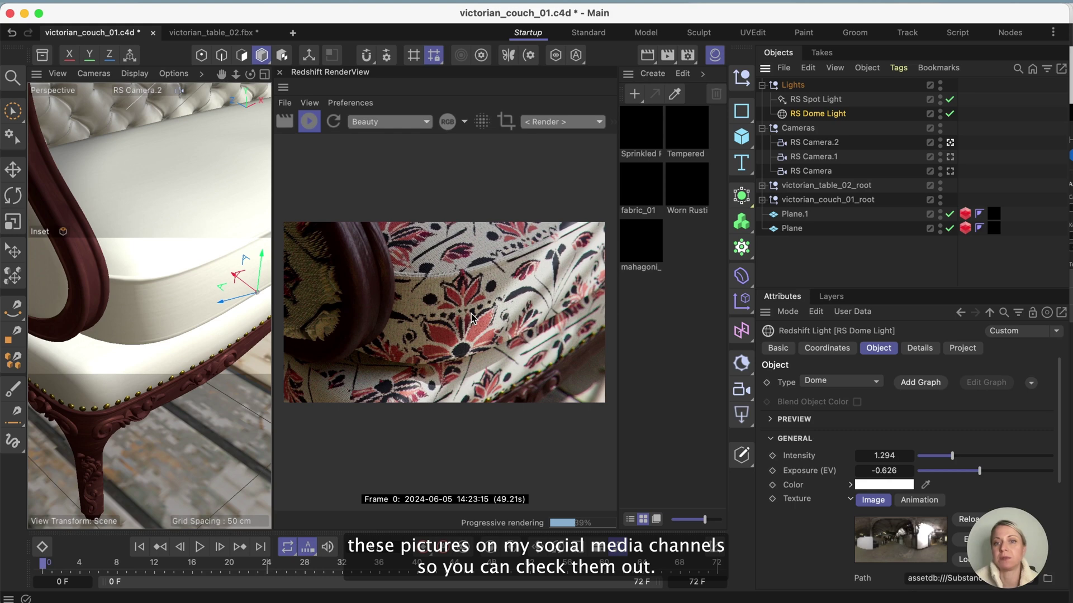
Switch the render to RS Camera.1's close-up of the carved mahogany base and brass rivets.
left_click(952, 174)
left_click(949, 160)
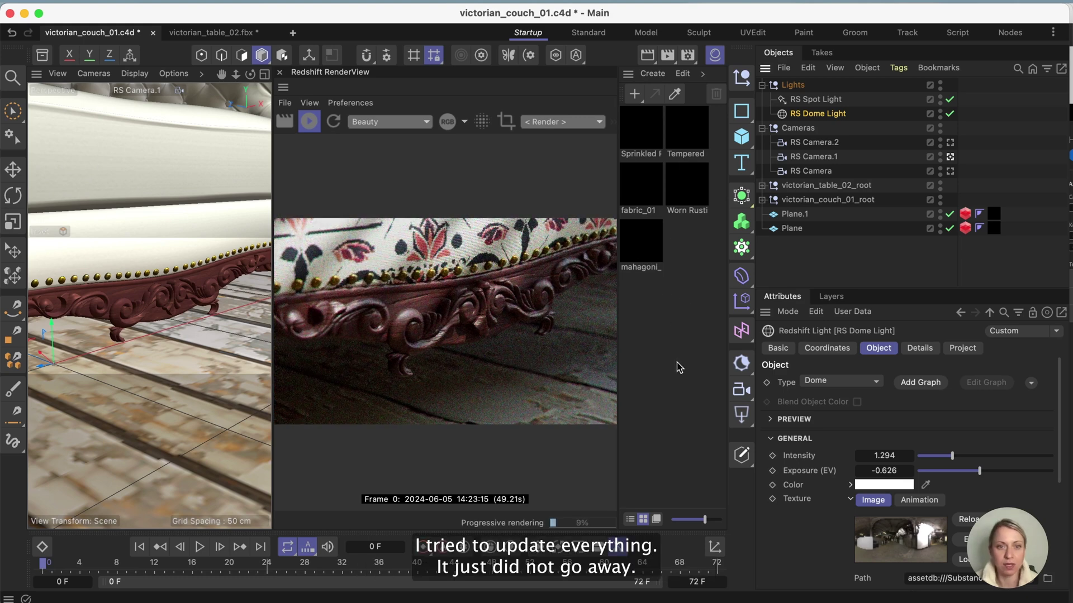
scroll(468, 324, "up", 2)
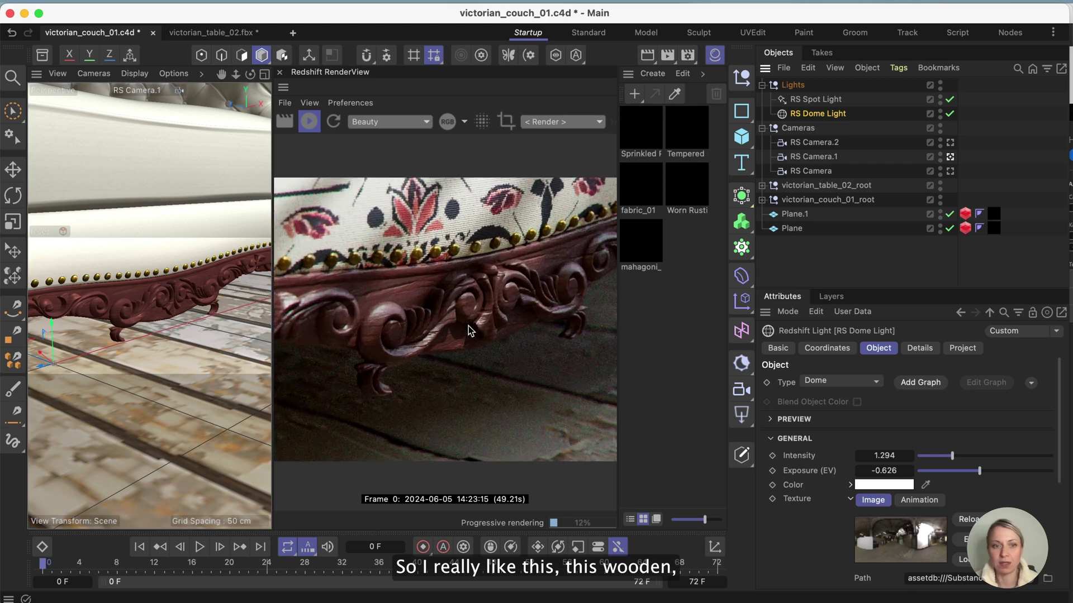
scroll(474, 331, "up", 2)
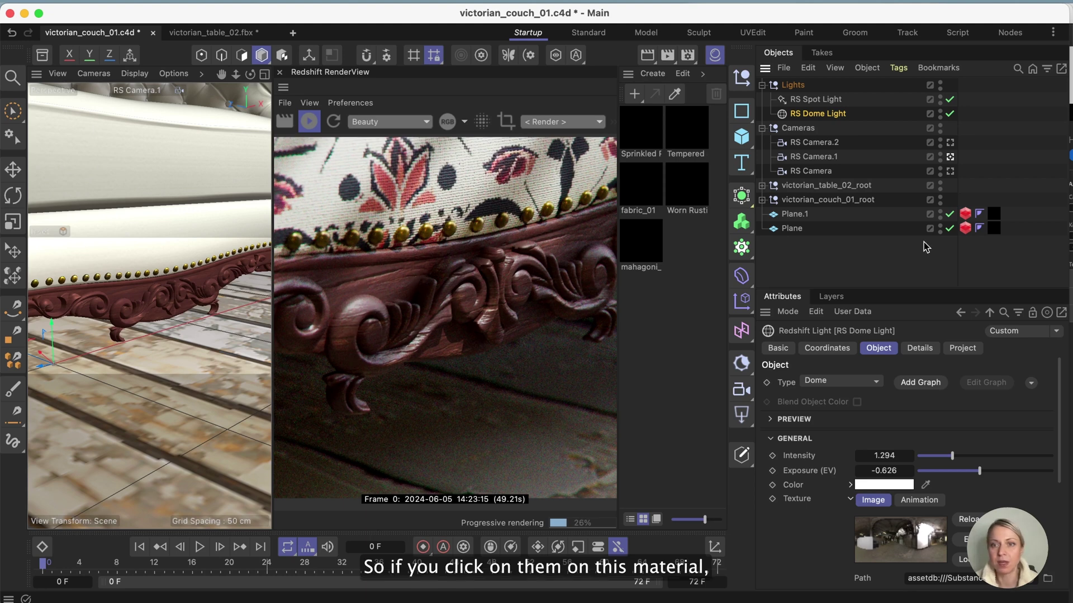
Display the couch's mahagoni_wood material parameters, then render the whole couch from the wide RS Camera.
left_click(762, 200)
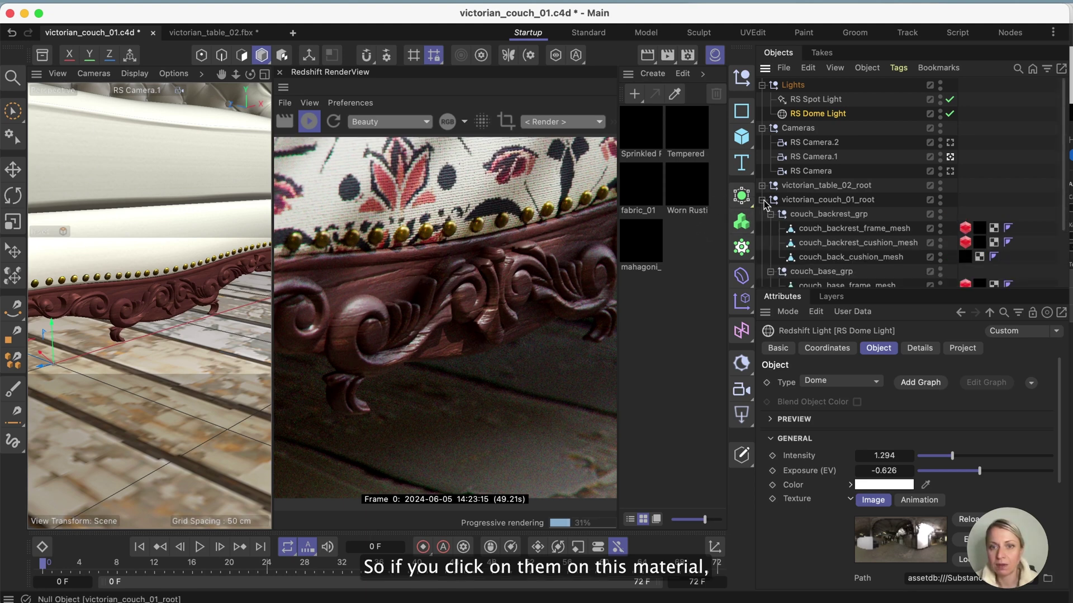
left_click(981, 229)
left_click(981, 230)
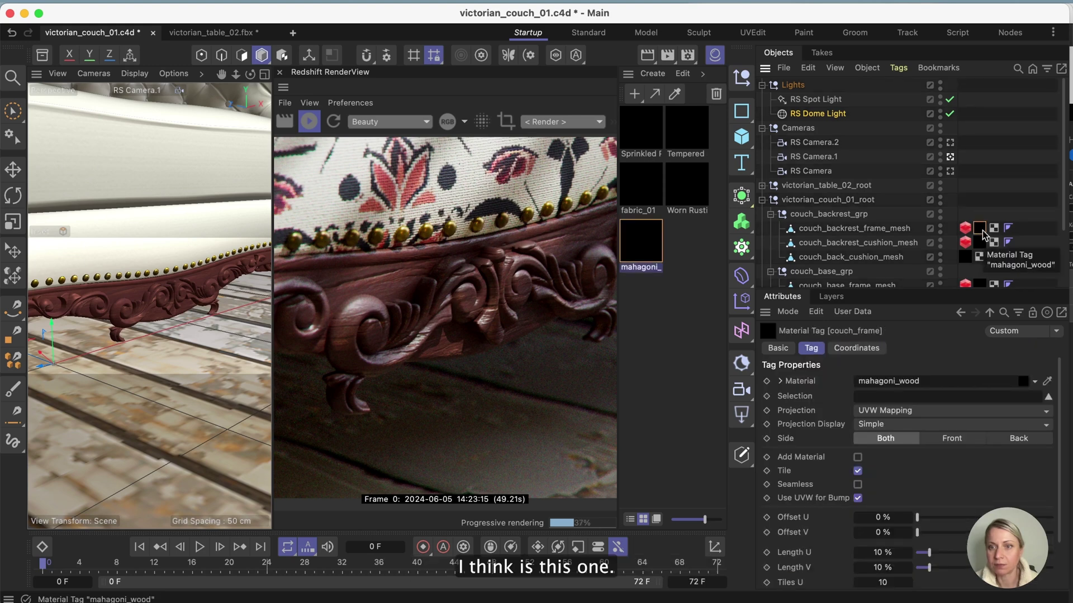
double_click(981, 230)
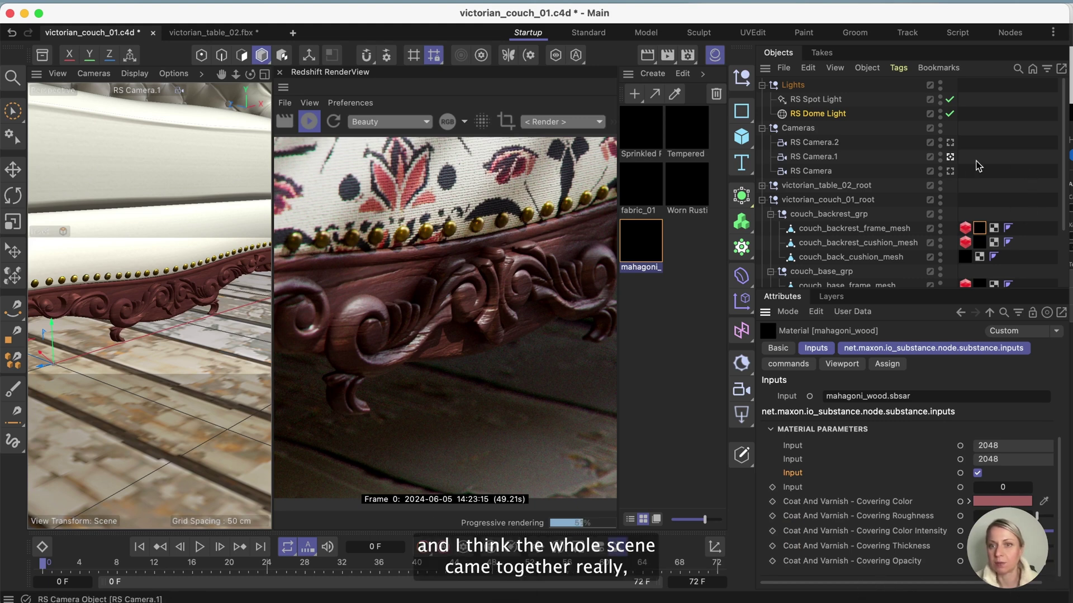
left_click(950, 143)
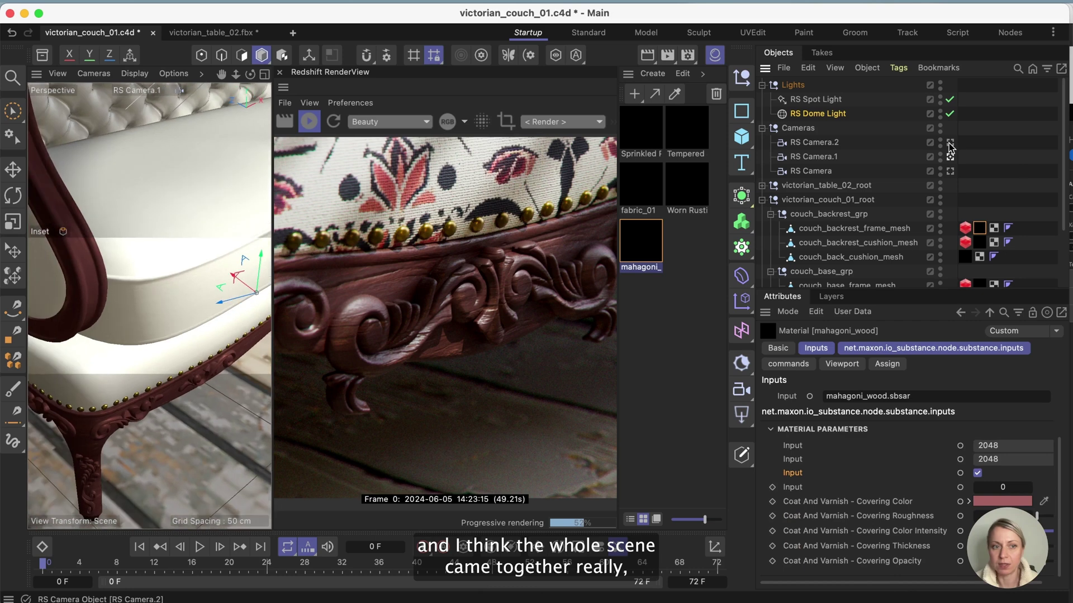
left_click(950, 171)
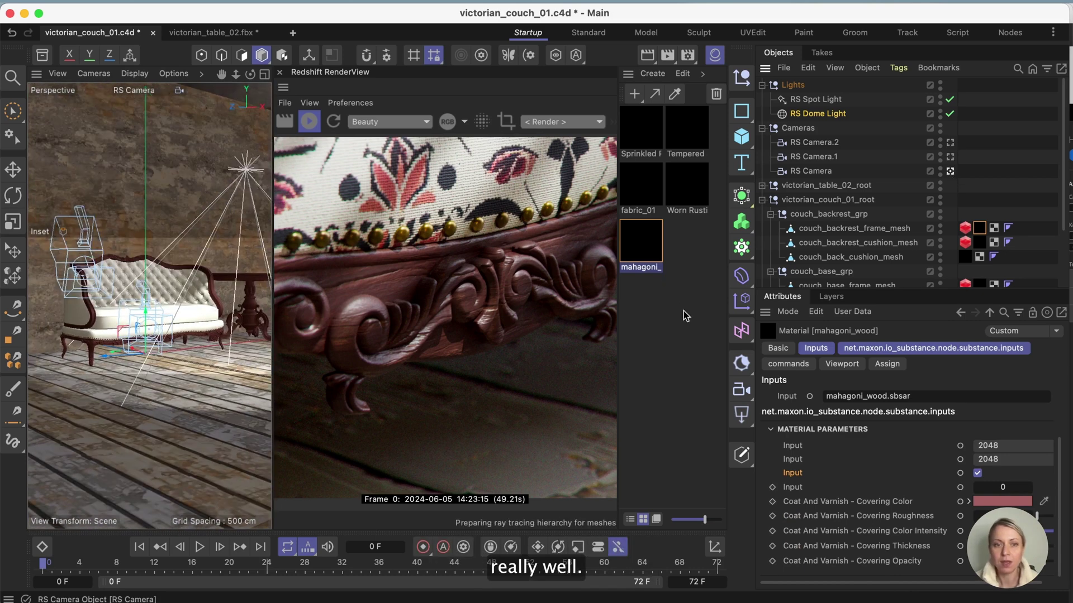